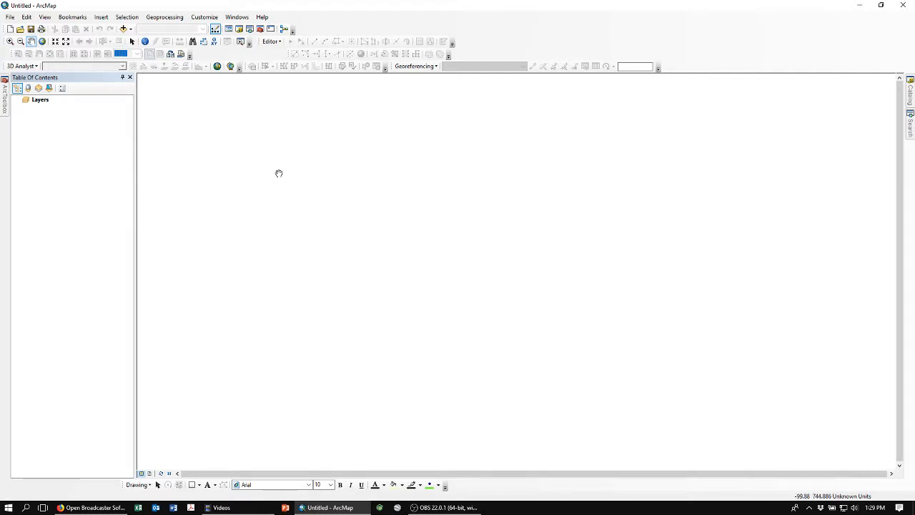
Add County_Polygon_1z.shp from the gisclass KYCounties folder to the map.
{"action": "left_click", "coordinate": [133, 44]}
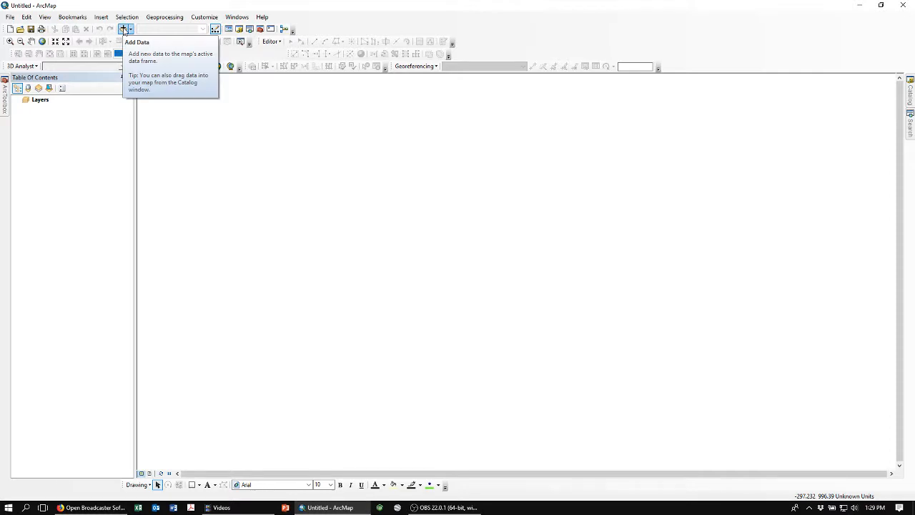
{"action": "left_click", "coordinate": [123, 30]}
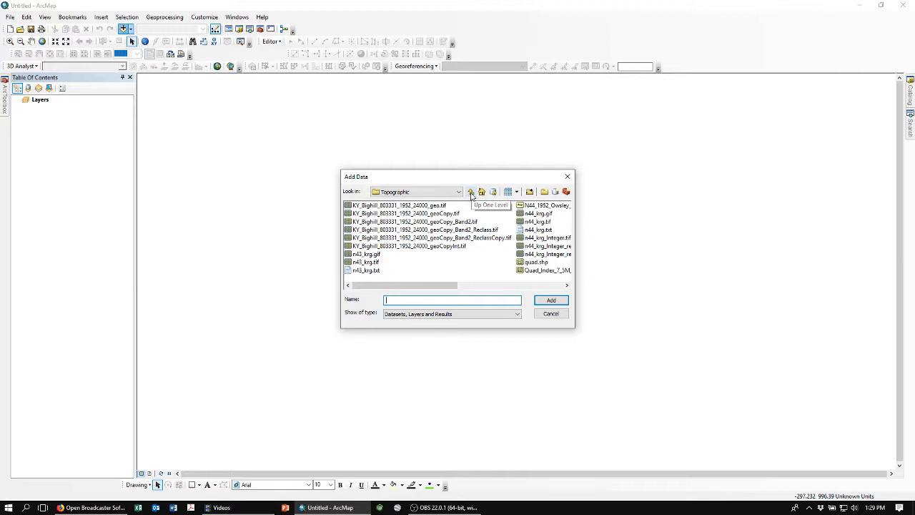
{"action": "left_click", "coordinate": [471, 193]}
{"action": "left_click", "coordinate": [471, 192]}
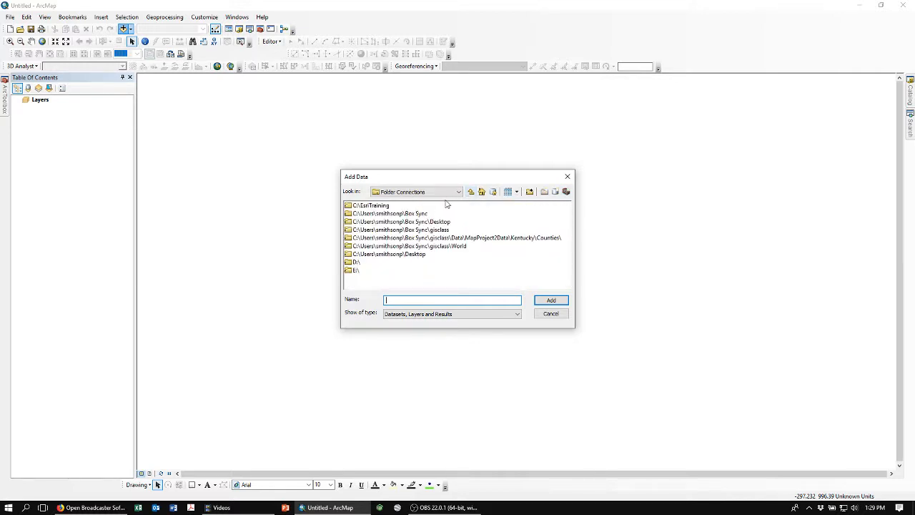
{"action": "double_click", "coordinate": [363, 231]}
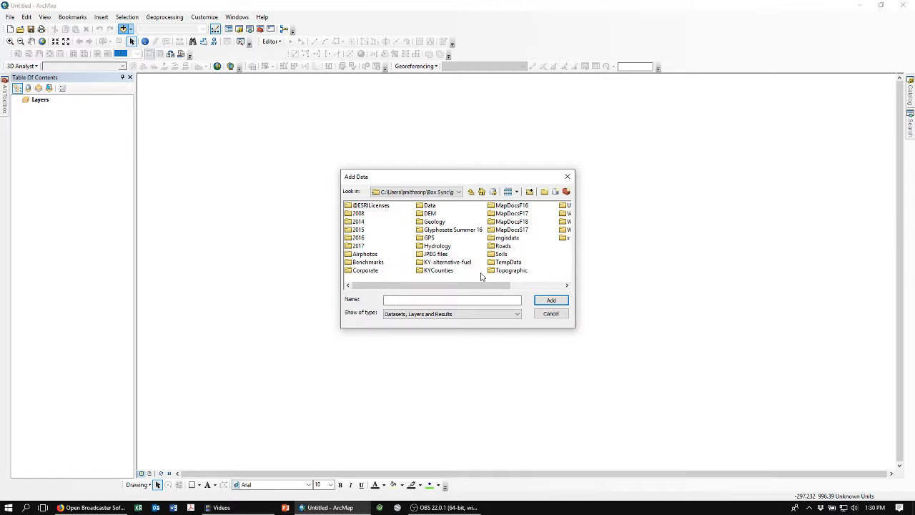
{"action": "double_click", "coordinate": [429, 272]}
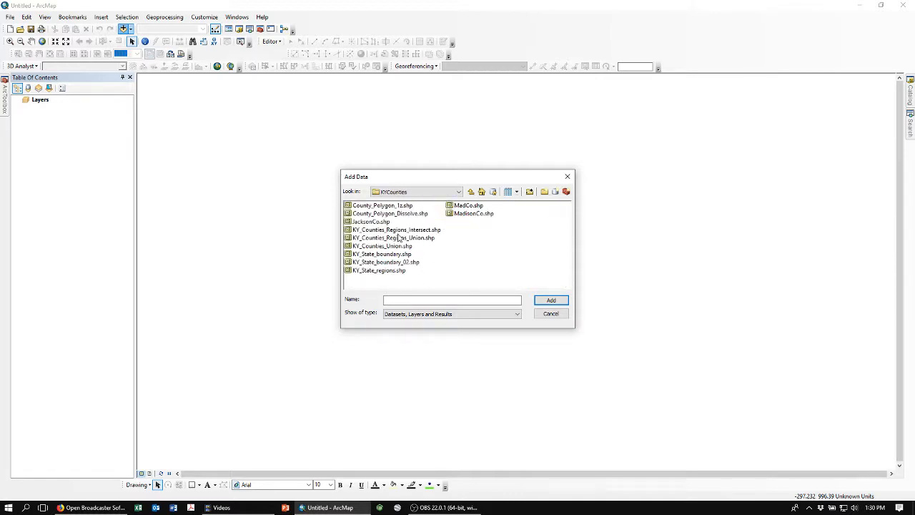
{"action": "left_click", "coordinate": [372, 206]}
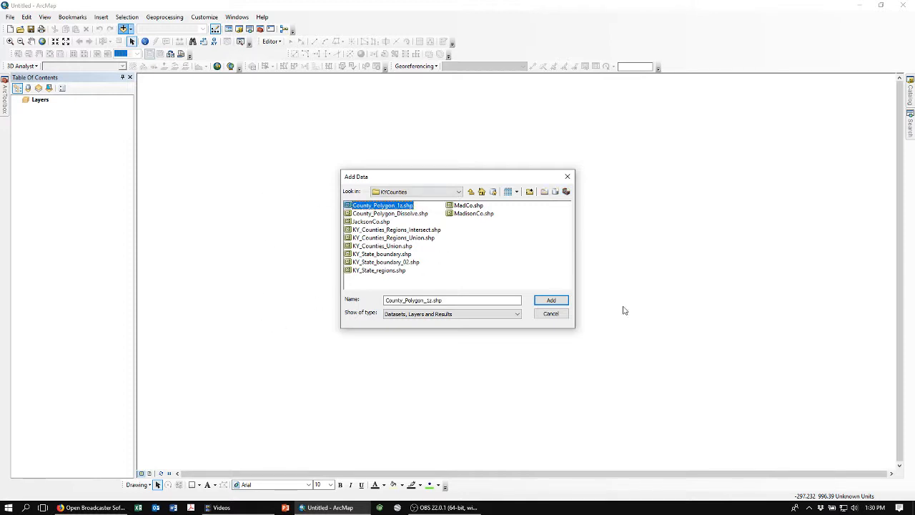
{"action": "left_click", "coordinate": [552, 300]}
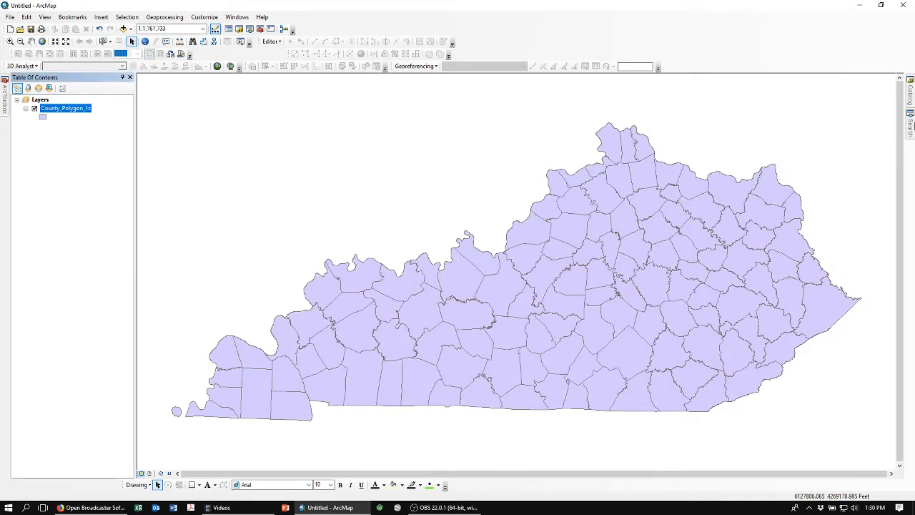
Add a second copy of County_Polygon_1z.shp from the Catalog window, then remove the duplicate layer.
{"action": "left_click", "coordinate": [911, 99]}
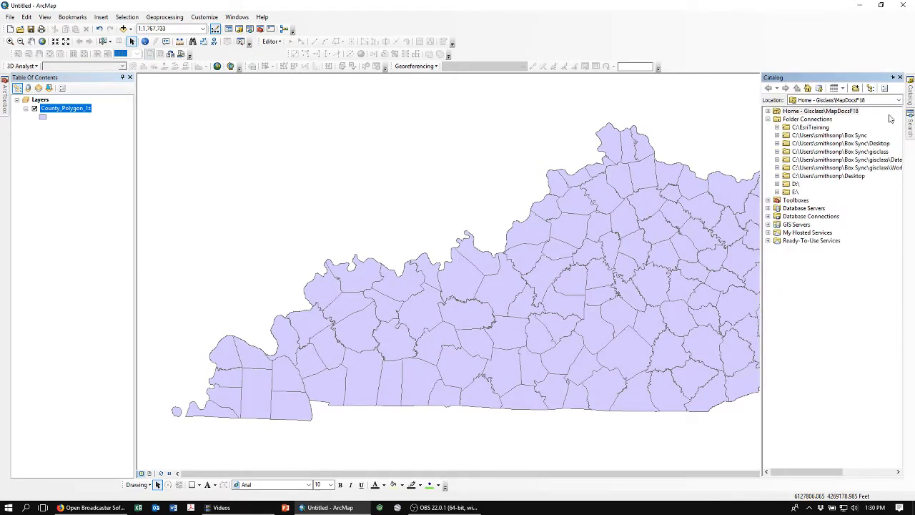
{"action": "left_click", "coordinate": [778, 152]}
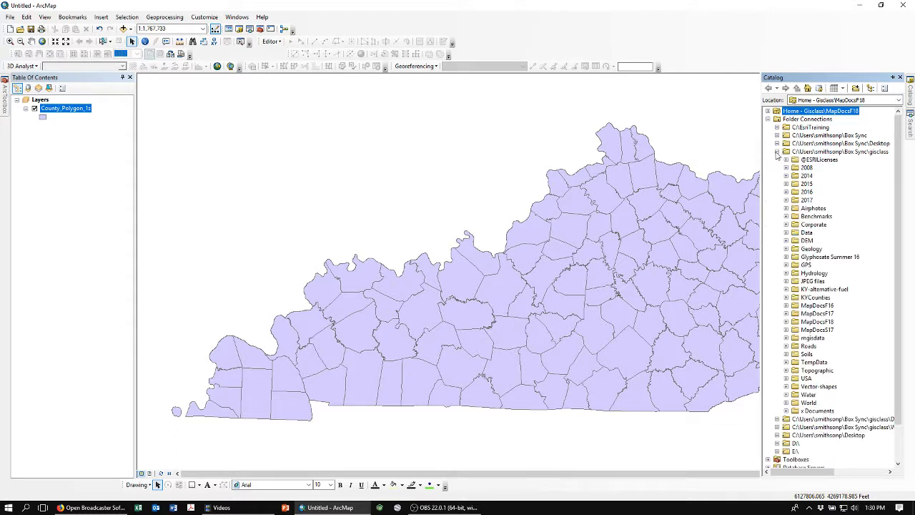
{"action": "left_click", "coordinate": [786, 298]}
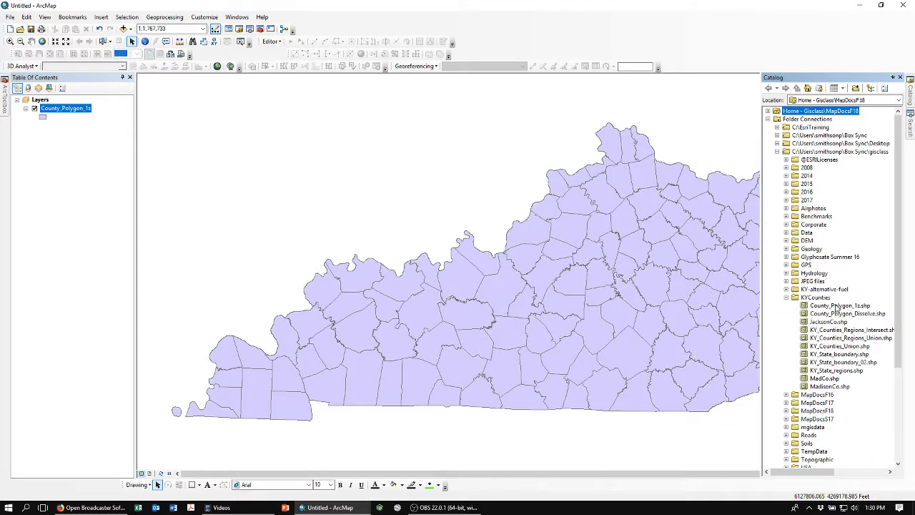
{"action": "left_click_drag", "start_coordinate": [836, 308], "coordinate": [434, 169]}
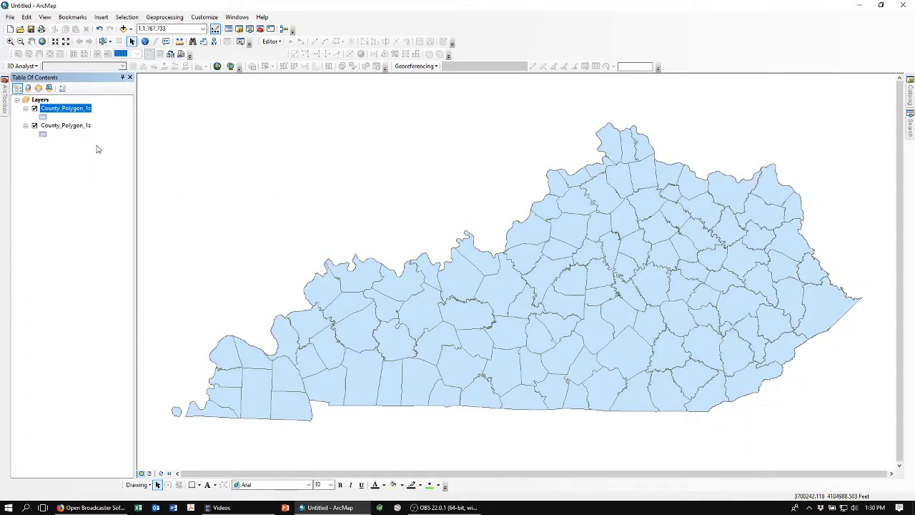
{"action": "right_click", "coordinate": [52, 111]}
{"action": "key", "text": "Escape"}
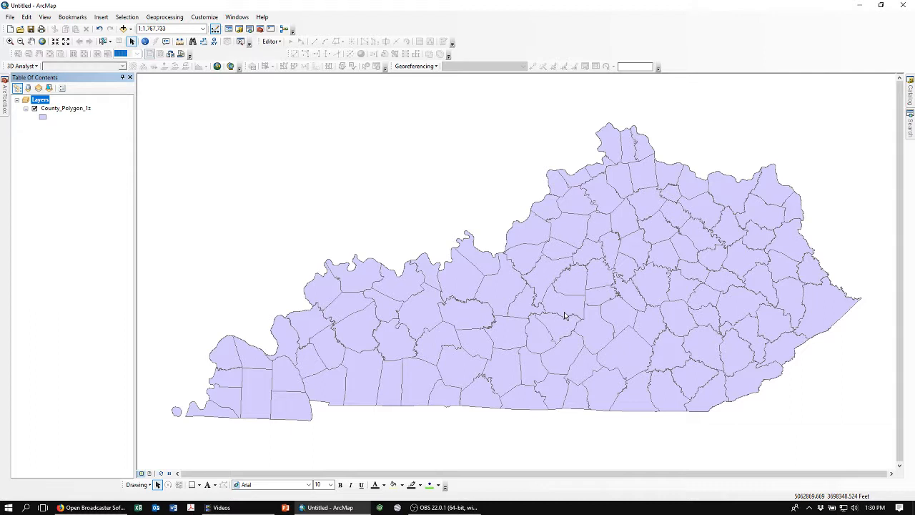
Change the county layer's symbol to Hollow.
{"action": "left_click", "coordinate": [43, 120]}
{"action": "double_click", "coordinate": [67, 177]}
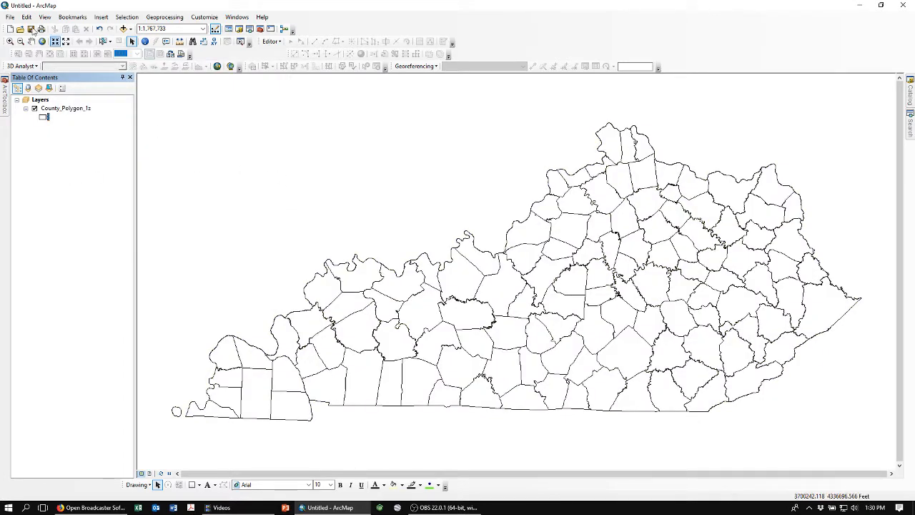
Save the map document as Video_demo_KY.mxd in the MapDocsF18 folder.
{"action": "left_click", "coordinate": [9, 18]}
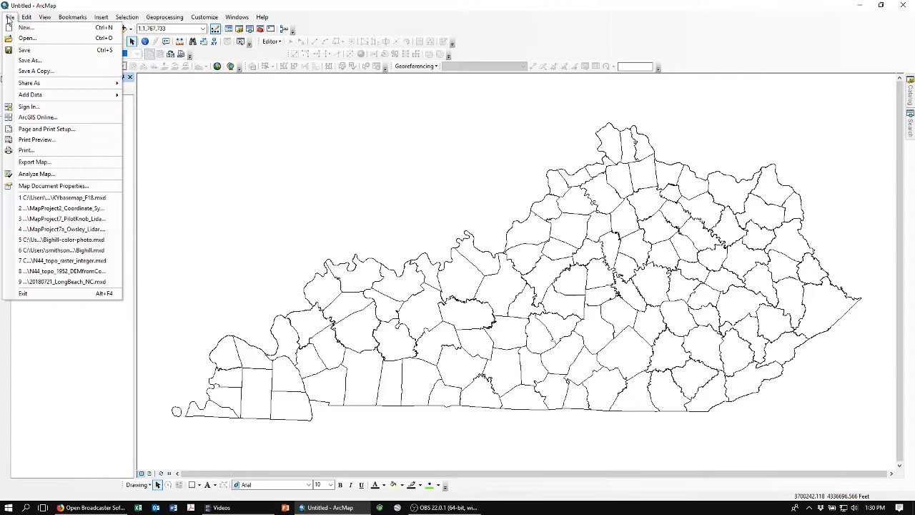
{"action": "left_click", "coordinate": [28, 61]}
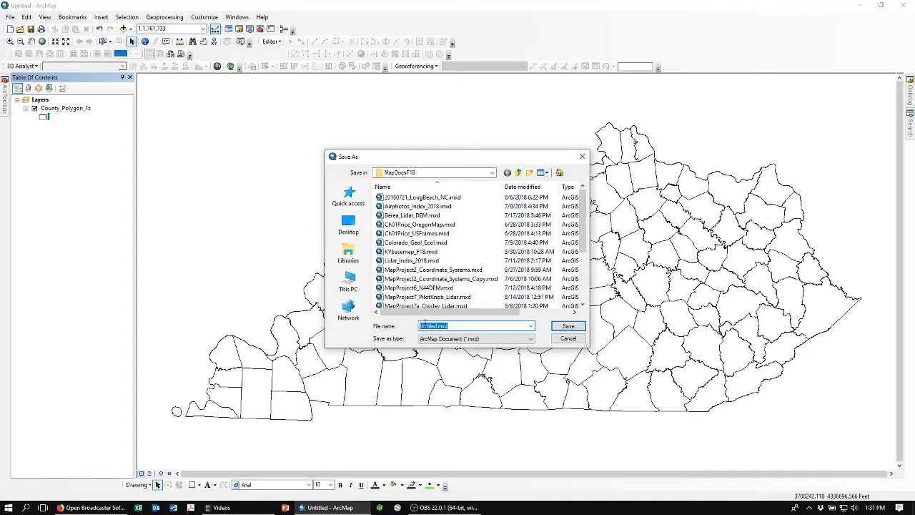
{"action": "left_click", "coordinate": [433, 326]}
{"action": "key", "text": "BackSpace"}
{"action": "key", "text": "BackSpace"}
{"action": "key", "text": "BackSpace"}
{"action": "key", "text": "BackSpace"}
{"action": "type", "text": "Video_demo"}
{"action": "left_click", "coordinate": [566, 327]}
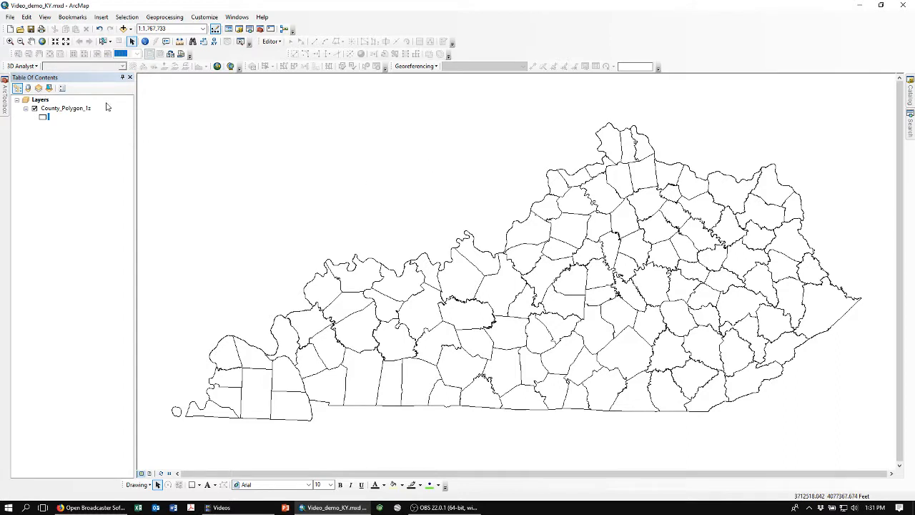
Turn on labels for the county layer, then turn them off again.
{"action": "right_click", "coordinate": [52, 111]}
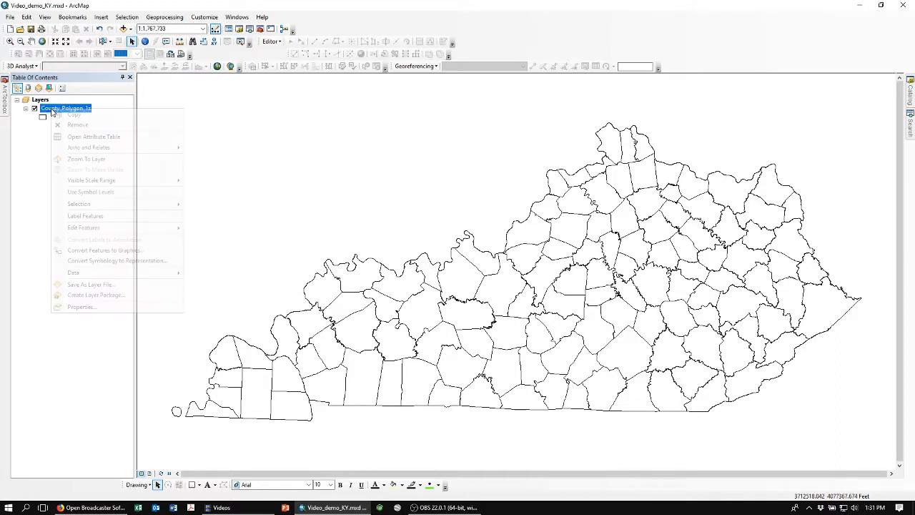
{"action": "left_click", "coordinate": [75, 217]}
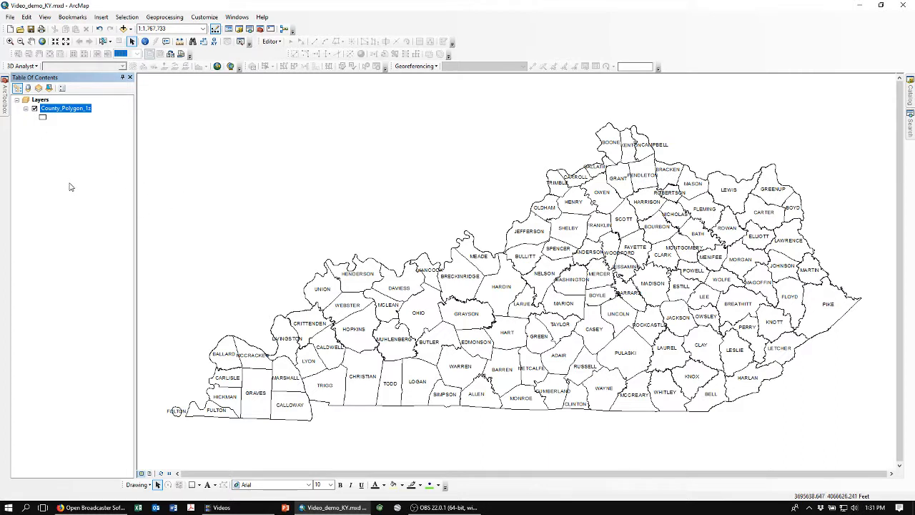
{"action": "right_click", "coordinate": [58, 110]}
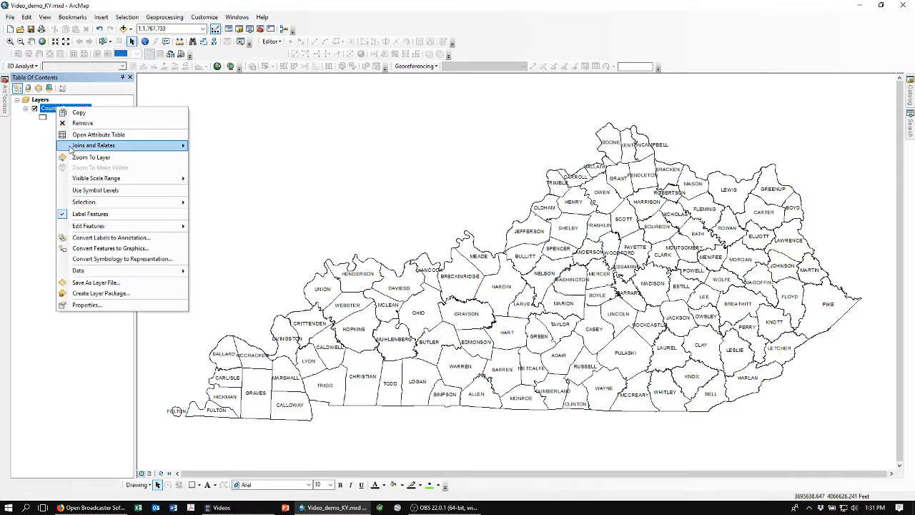
{"action": "left_click", "coordinate": [80, 216]}
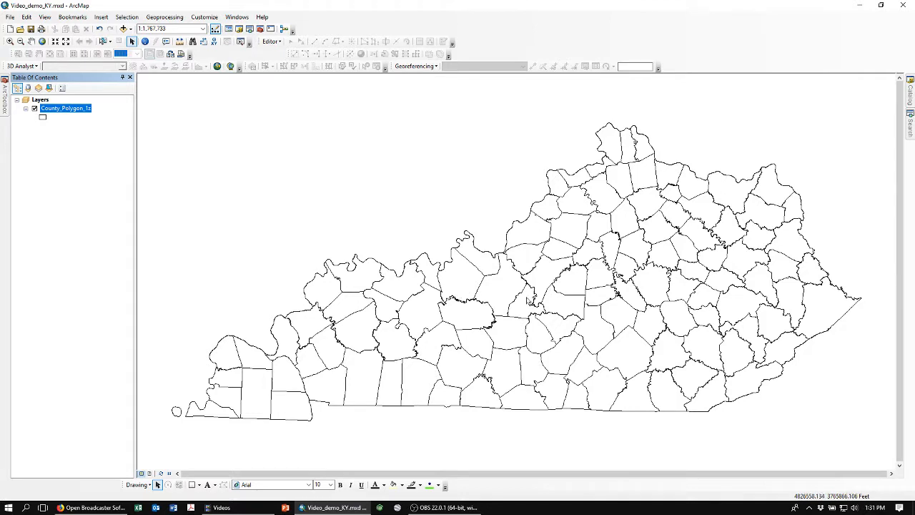
Add Quad_Index_7_5M_Polygon_NAD83.shp from the Topographic folder in the Catalog window to the map.
{"action": "mouse_move", "coordinate": [910, 96]}
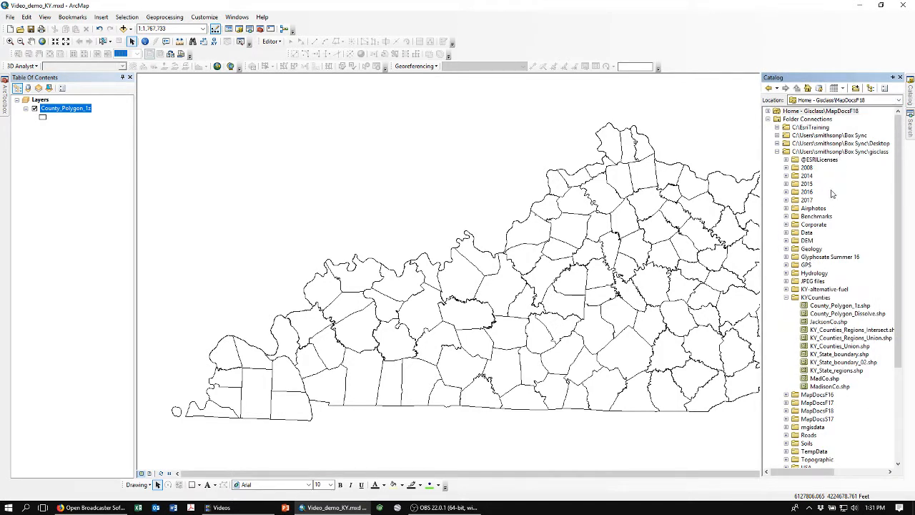
{"action": "left_click", "coordinate": [786, 298]}
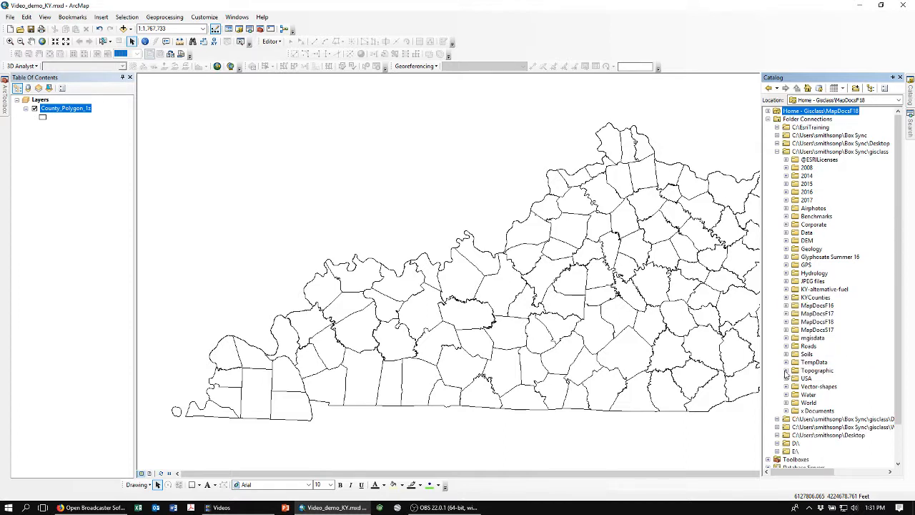
{"action": "left_click", "coordinate": [786, 371]}
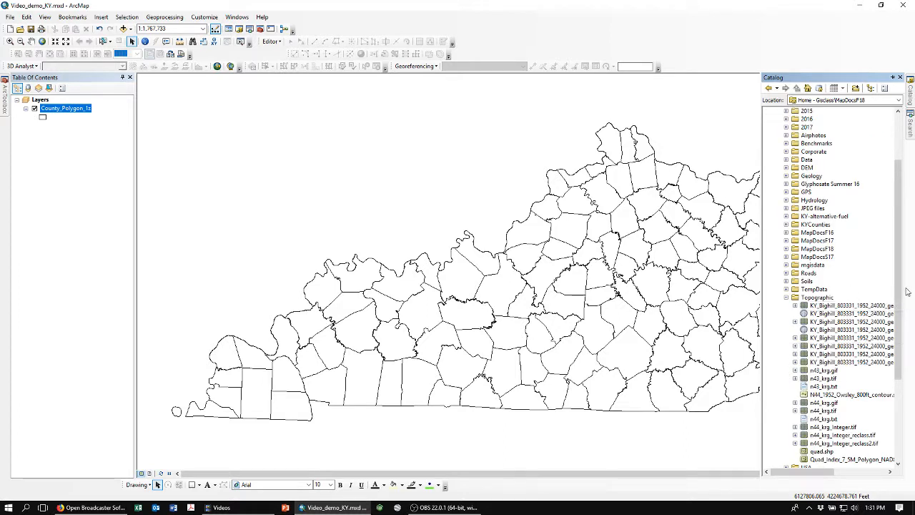
{"action": "left_click_drag", "start_coordinate": [900, 291], "coordinate": [902, 349]}
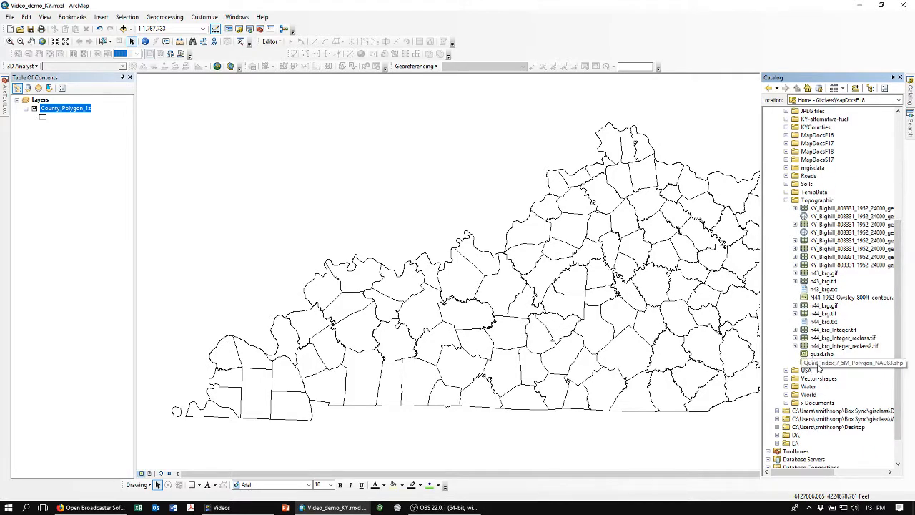
{"action": "left_click_drag", "start_coordinate": [820, 366], "coordinate": [548, 331]}
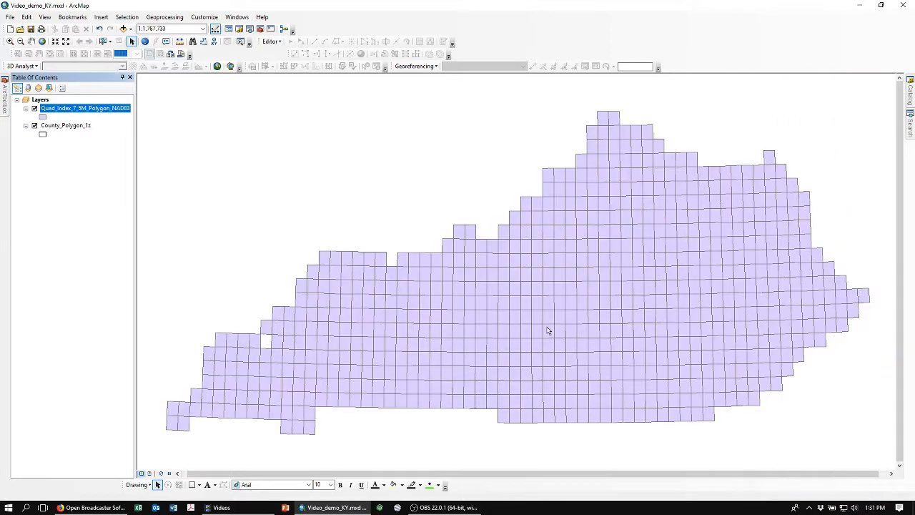
Change the quad index layer's symbol to Hollow.
{"action": "left_click", "coordinate": [44, 117]}
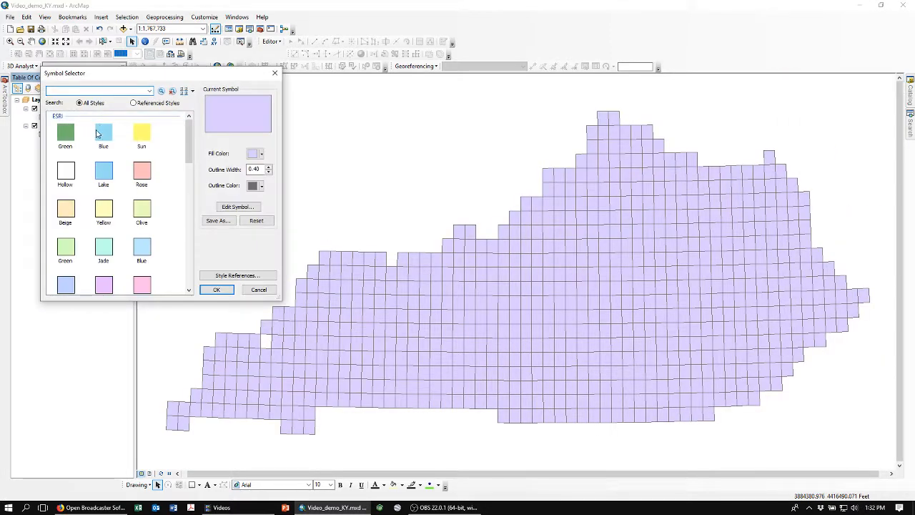
{"action": "double_click", "coordinate": [74, 173]}
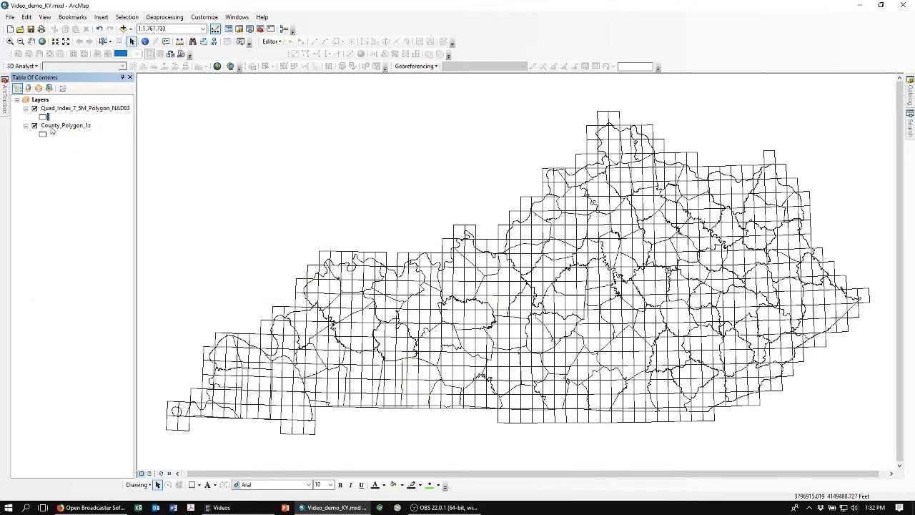
Label the features of the quad index layer.
{"action": "right_click", "coordinate": [68, 109]}
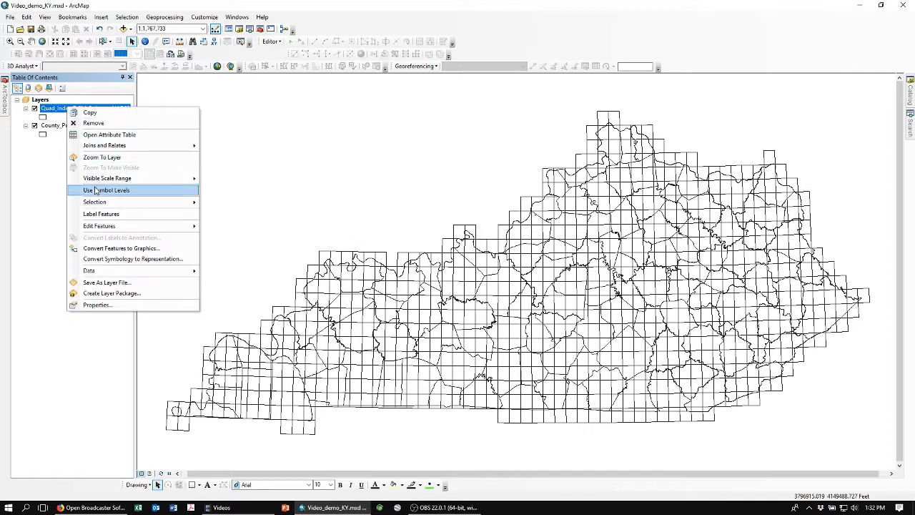
{"action": "left_click", "coordinate": [95, 215]}
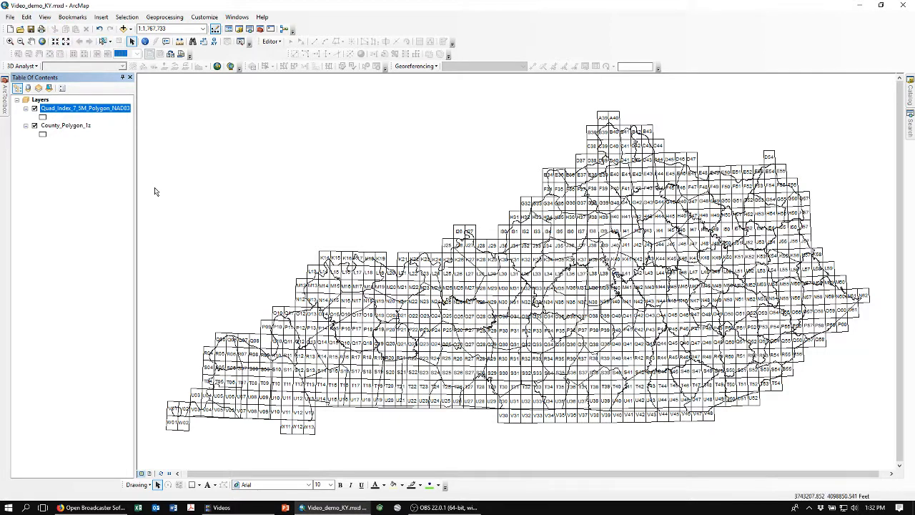
Create a bookmark named M for the area around quads M41 to M45.
{"action": "left_click", "coordinate": [10, 41]}
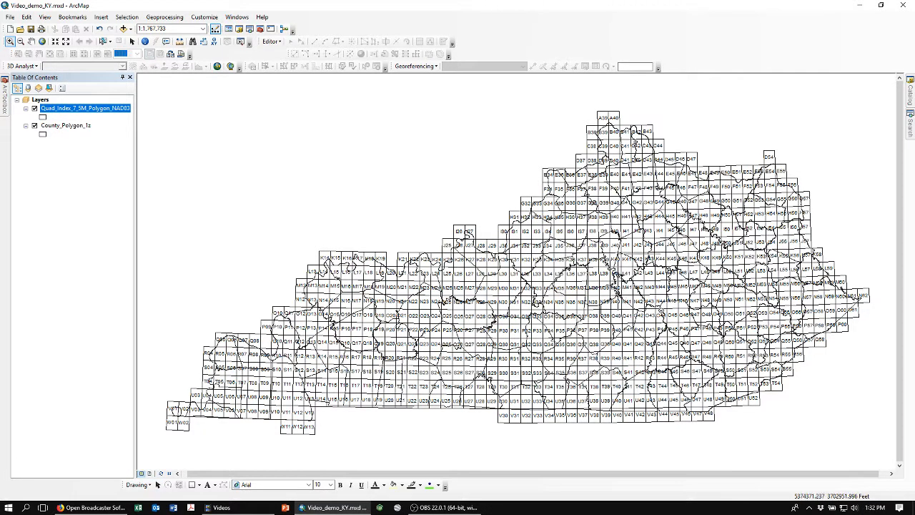
{"action": "left_click_drag", "start_coordinate": [620, 253], "coordinate": [686, 324]}
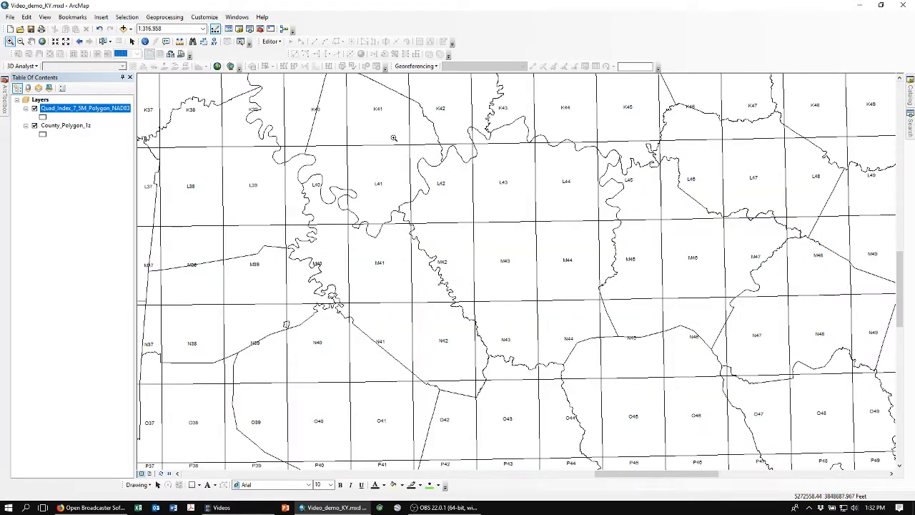
{"action": "left_click_drag", "start_coordinate": [378, 132], "coordinate": [658, 385]}
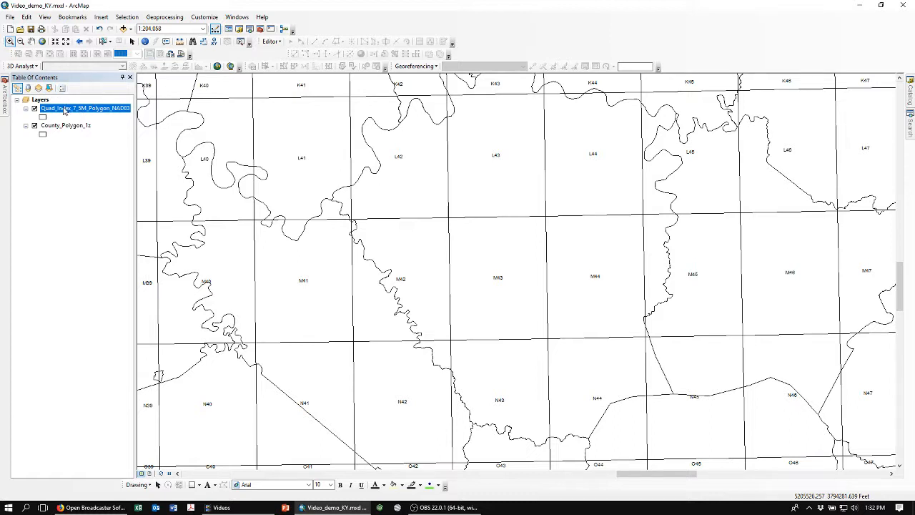
{"action": "left_click", "coordinate": [73, 18]}
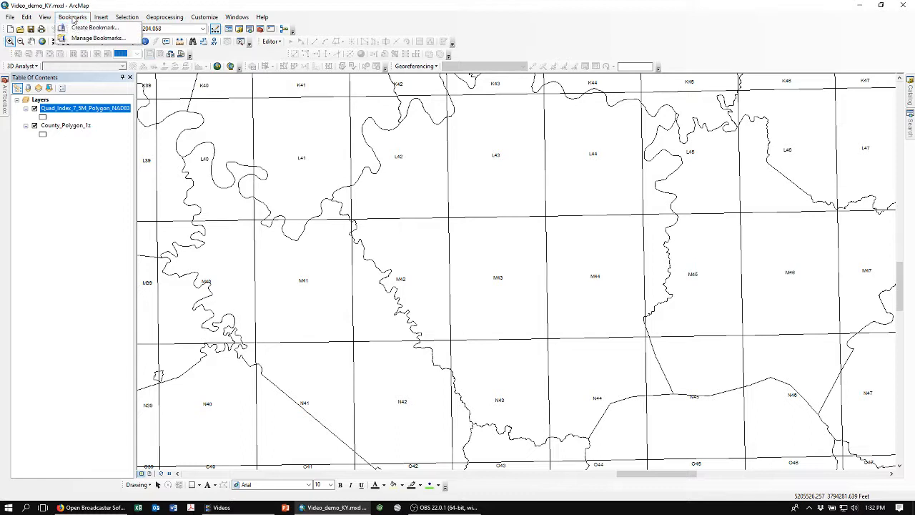
{"action": "left_click", "coordinate": [77, 27]}
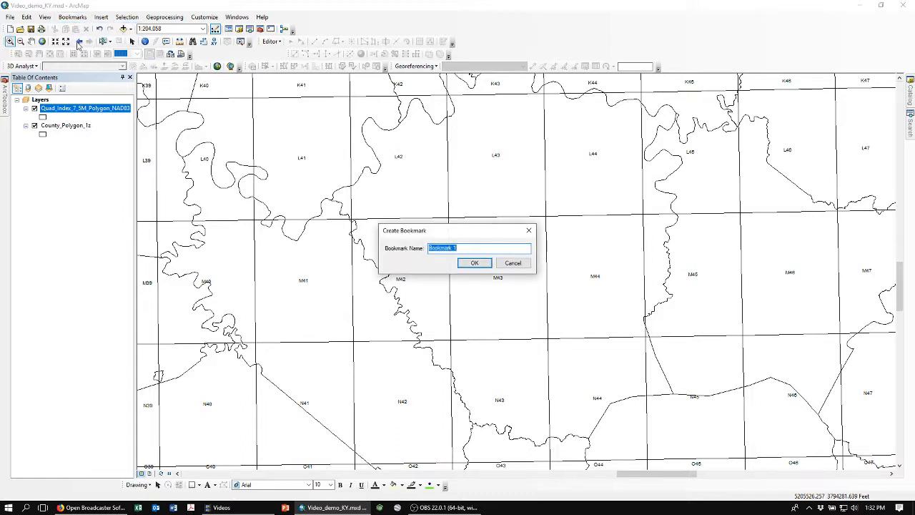
{"action": "type", "text": "Madison Co"}
{"action": "left_click", "coordinate": [475, 262]}
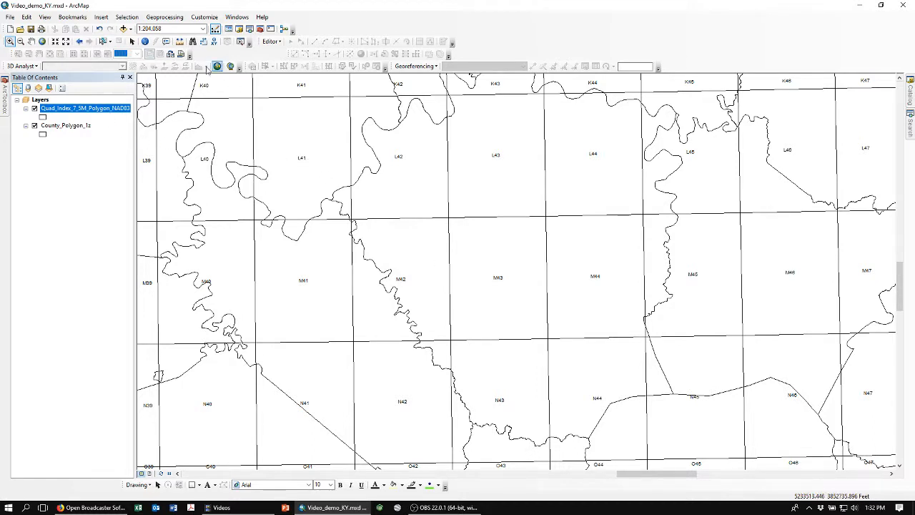
Add n44_krg.tif from the Topographic folder in the Catalog window to the map.
{"action": "left_click", "coordinate": [132, 41]}
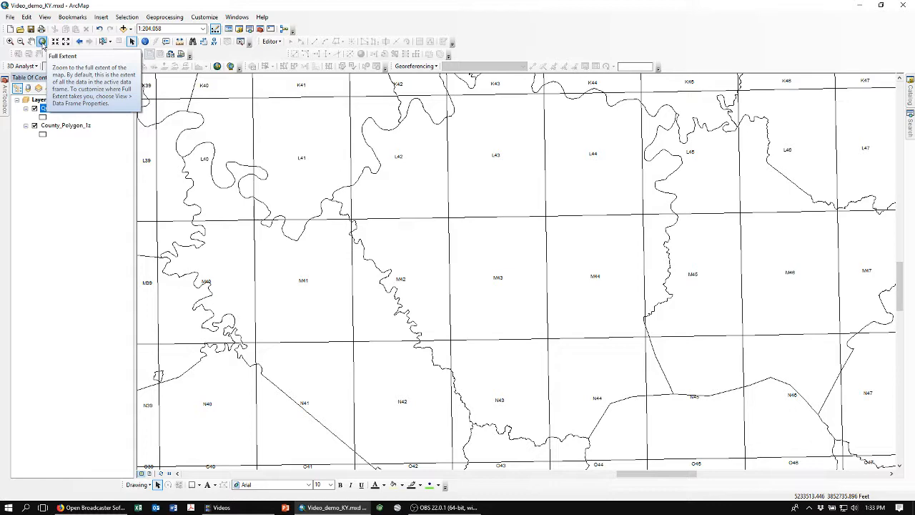
{"action": "left_click", "coordinate": [43, 43]}
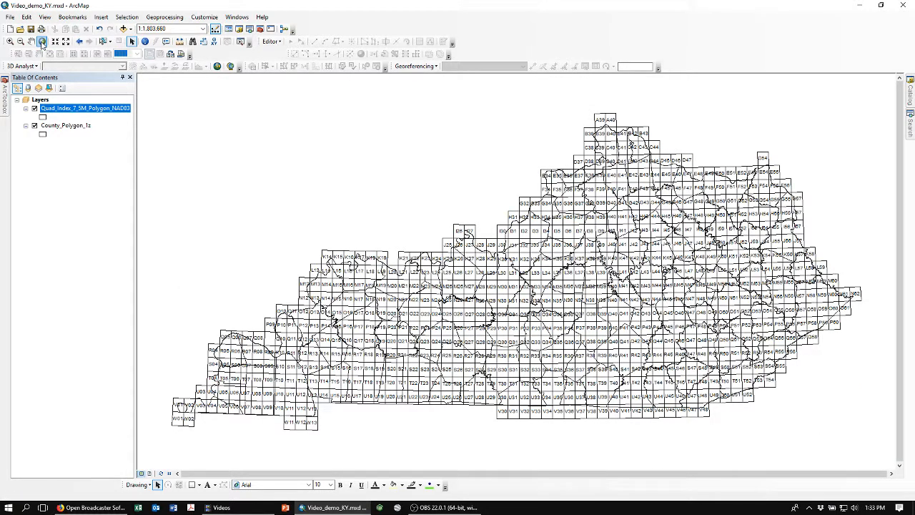
{"action": "left_click", "coordinate": [79, 42]}
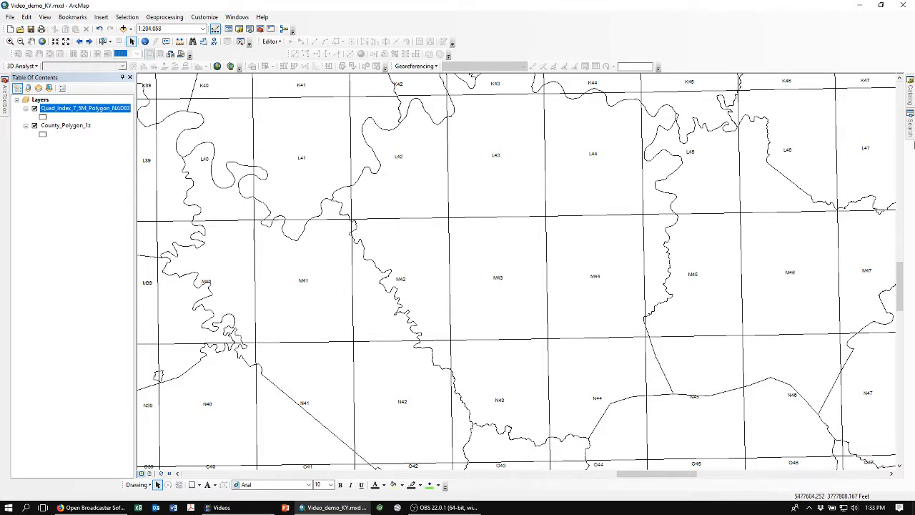
{"action": "left_click", "coordinate": [911, 100]}
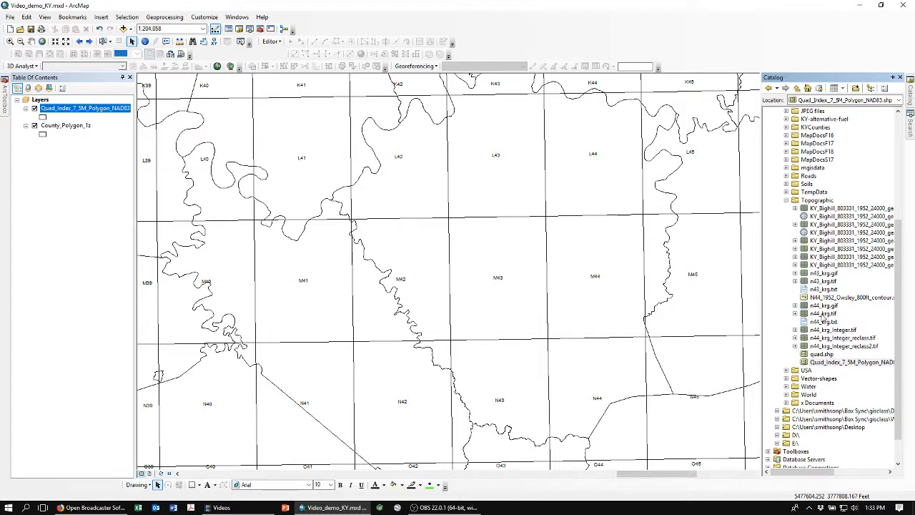
{"action": "left_click_drag", "start_coordinate": [821, 314], "coordinate": [457, 286]}
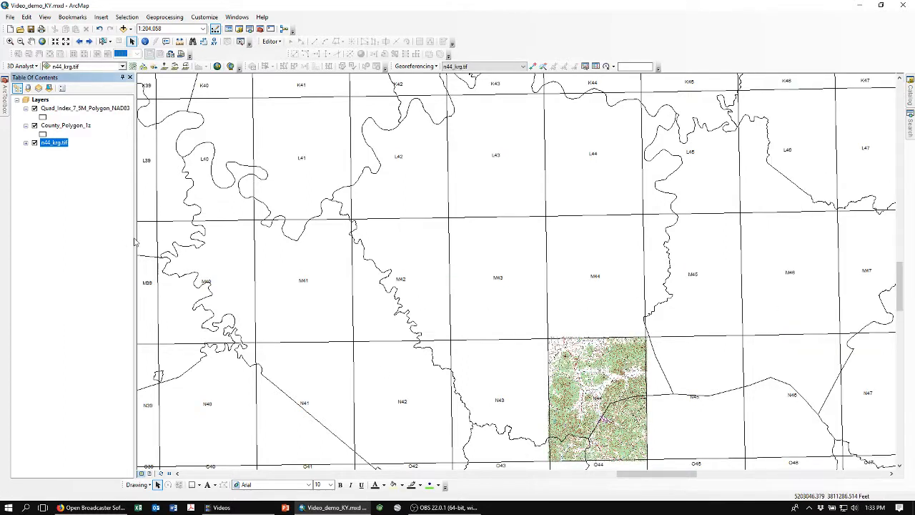
Zoom to the n44_krg.tif layer and create a bookmark named R for that extent.
{"action": "right_click", "coordinate": [49, 144]}
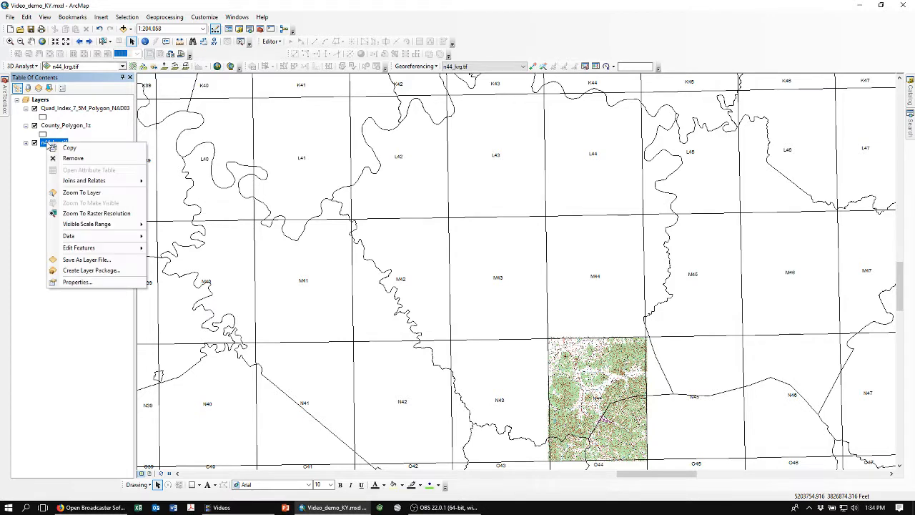
{"action": "left_click", "coordinate": [79, 193]}
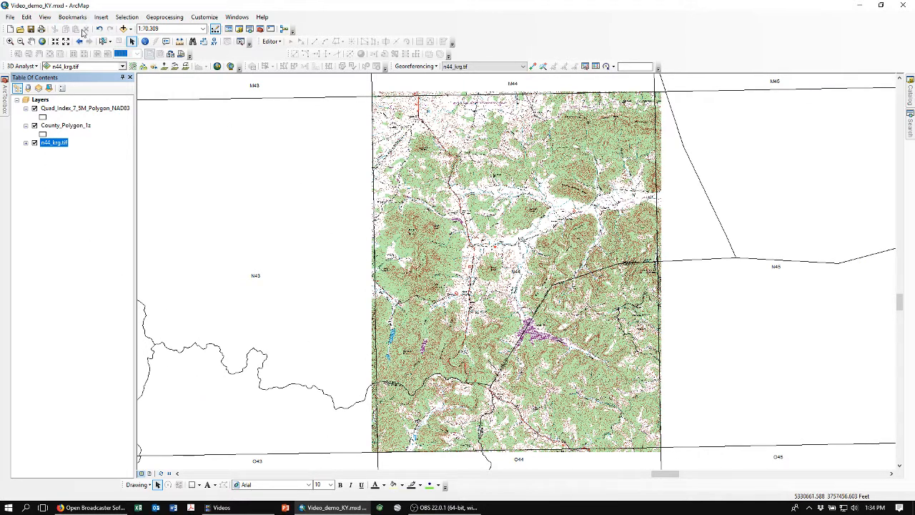
{"action": "left_click", "coordinate": [72, 17]}
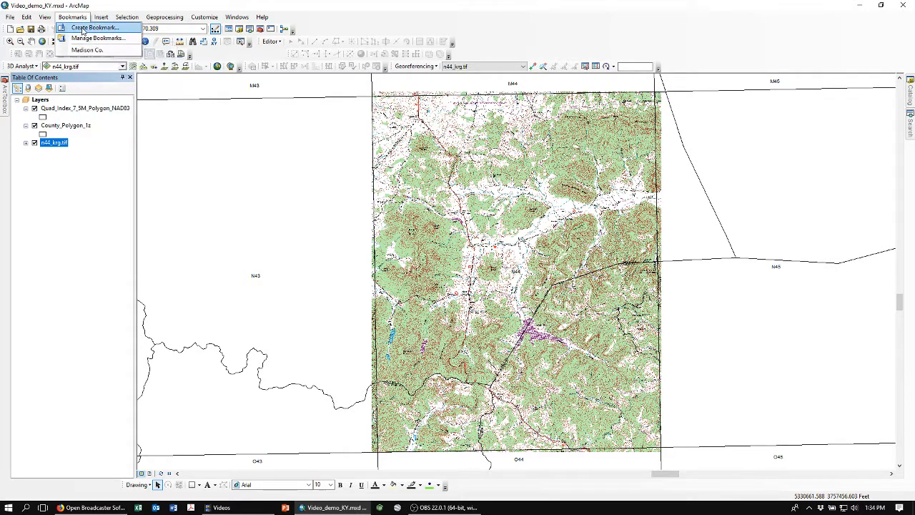
{"action": "left_click", "coordinate": [84, 27]}
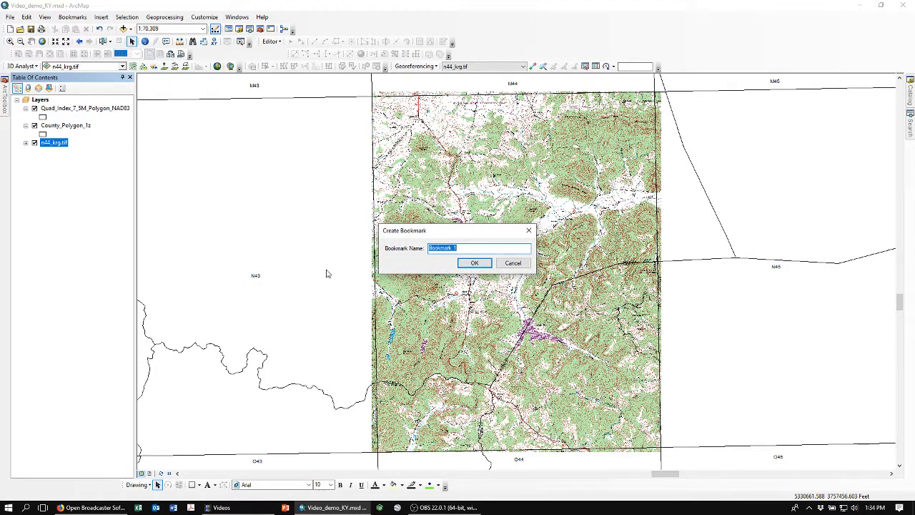
{"action": "type", "text": "R"}
{"action": "key", "text": "Return"}
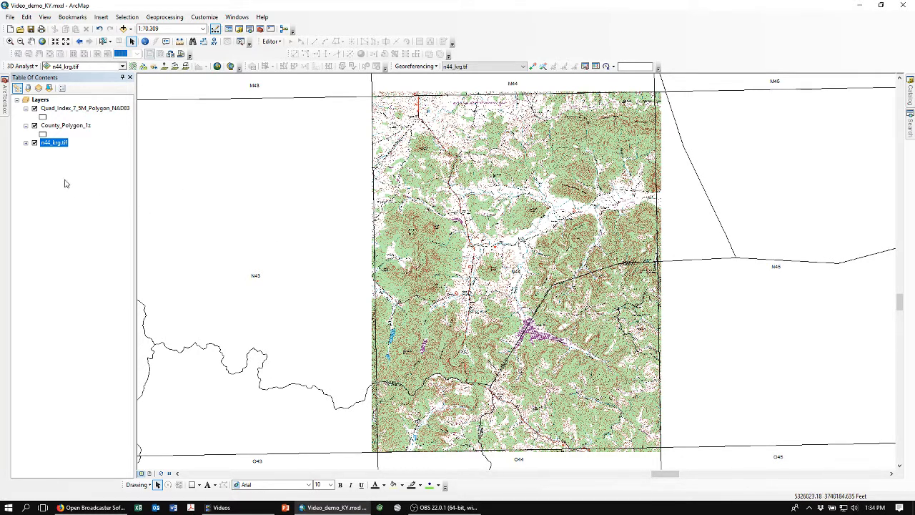
Hide the n44_krg.tif layer and go to the Madison Co. bookmark.
{"action": "left_click", "coordinate": [34, 144]}
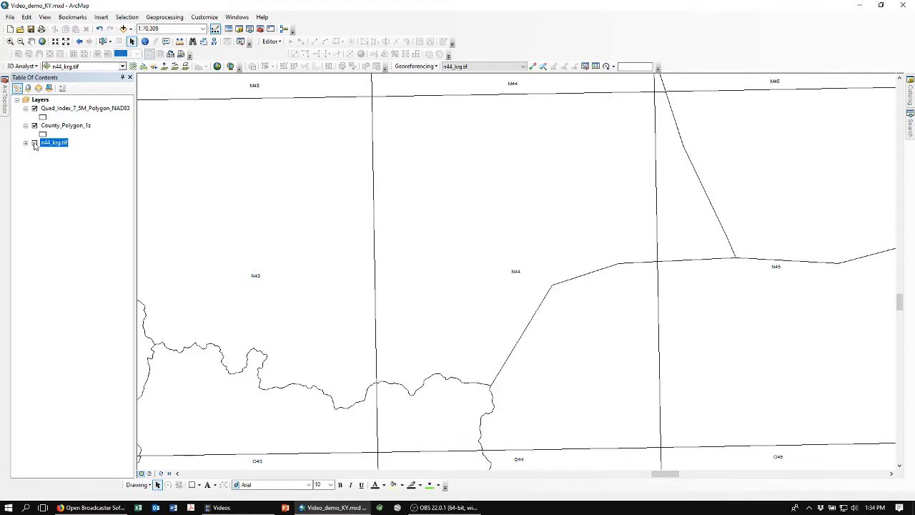
{"action": "left_click", "coordinate": [72, 16]}
{"action": "left_click", "coordinate": [84, 50]}
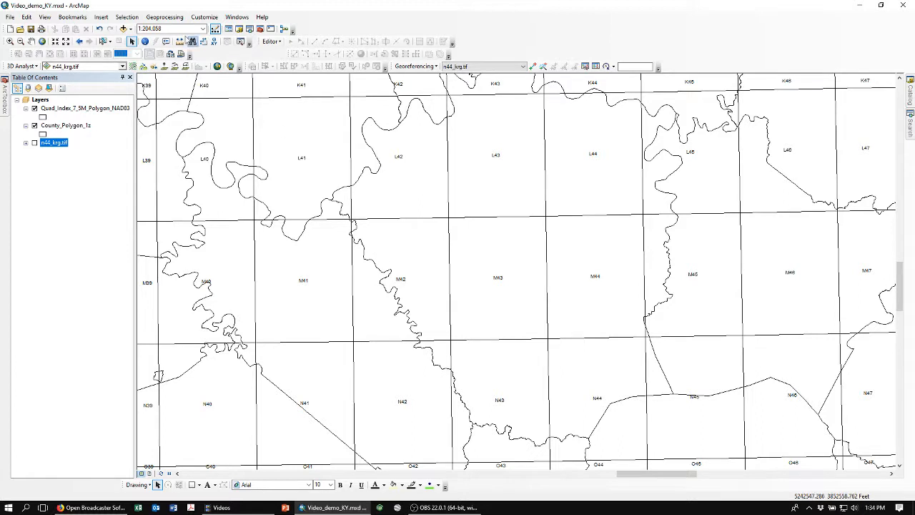
Open Select By Attributes and set its layer to County_Polygon_1z.
{"action": "left_click", "coordinate": [127, 18]}
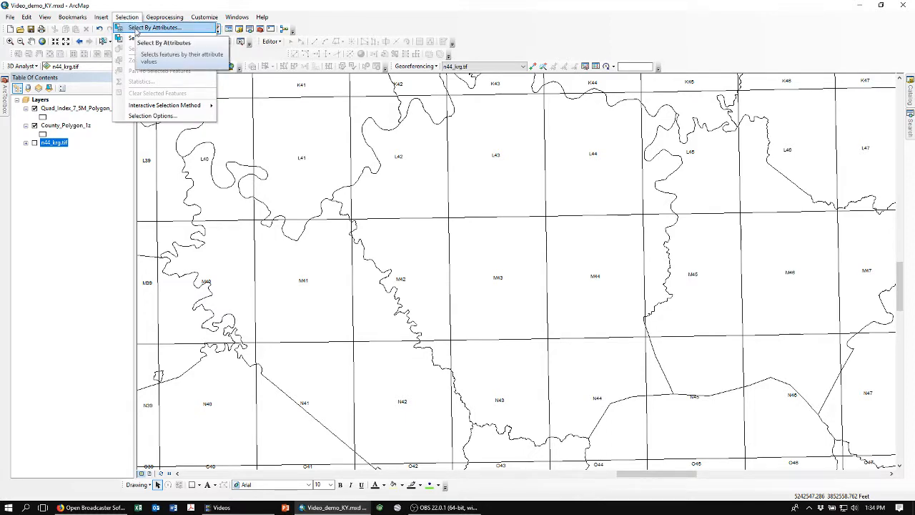
{"action": "left_click", "coordinate": [136, 30]}
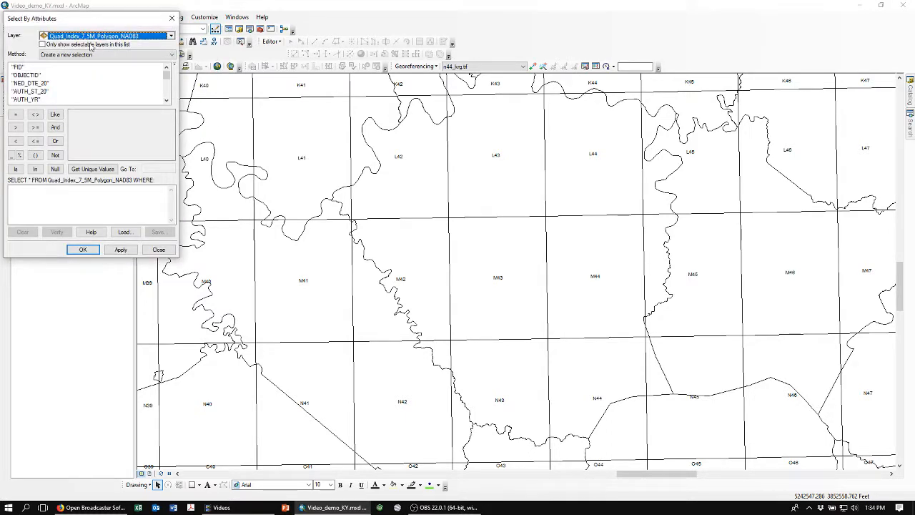
{"action": "left_click_drag", "start_coordinate": [95, 16], "coordinate": [191, 23]}
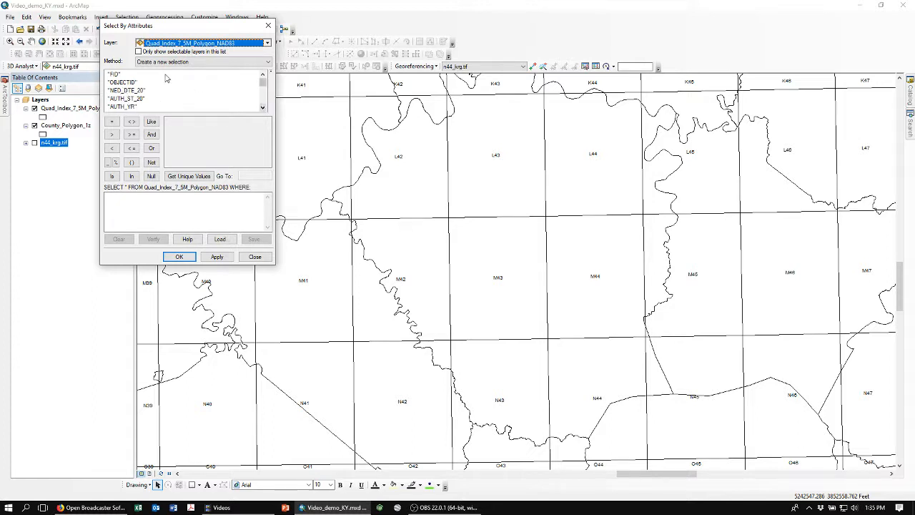
{"action": "left_click", "coordinate": [268, 43]}
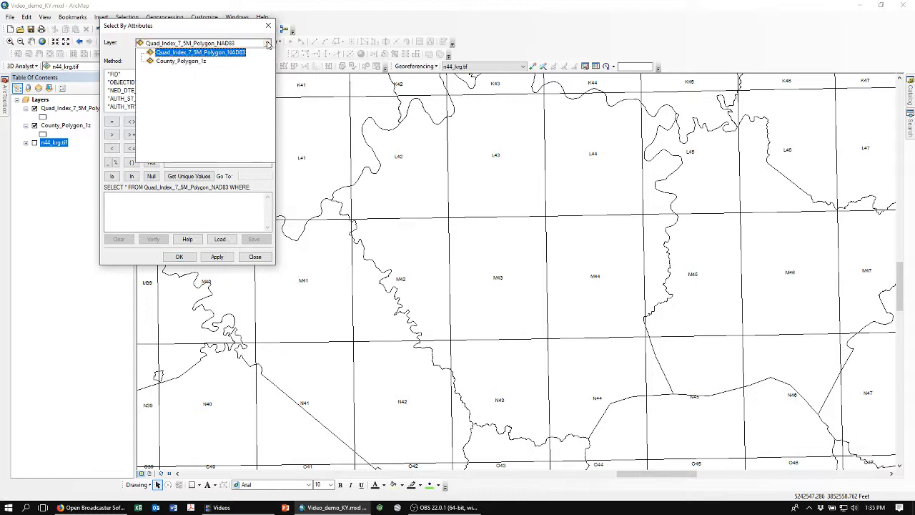
{"action": "left_click", "coordinate": [170, 61]}
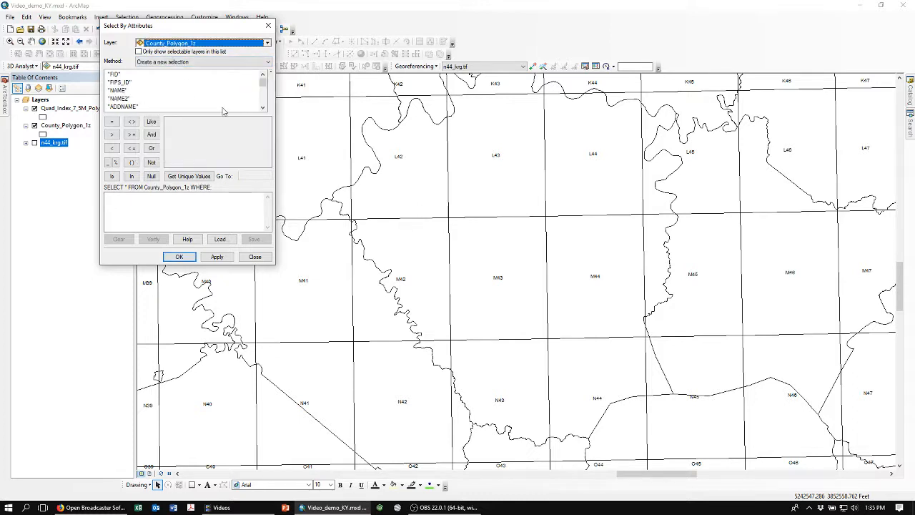
Build the query "NAME" = 'MADISON' from the field and unique values and run the selection.
{"action": "double_click", "coordinate": [116, 91]}
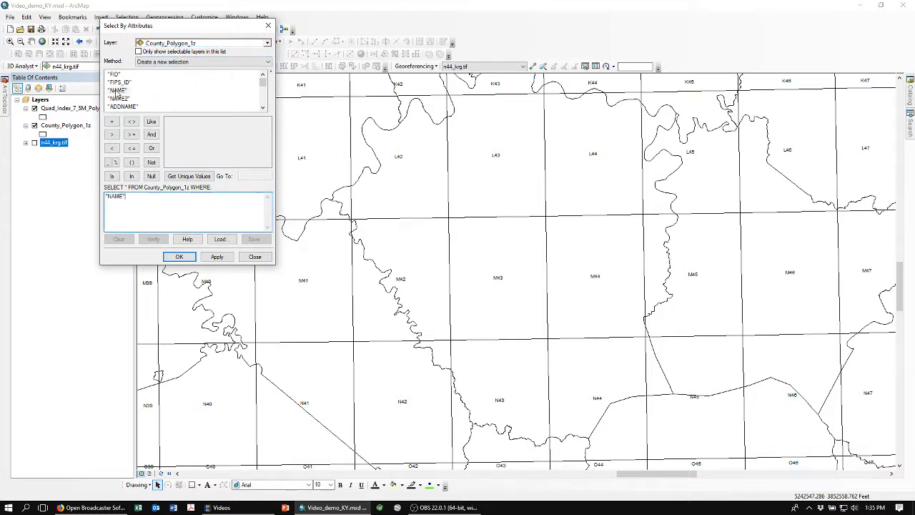
{"action": "left_click", "coordinate": [116, 199]}
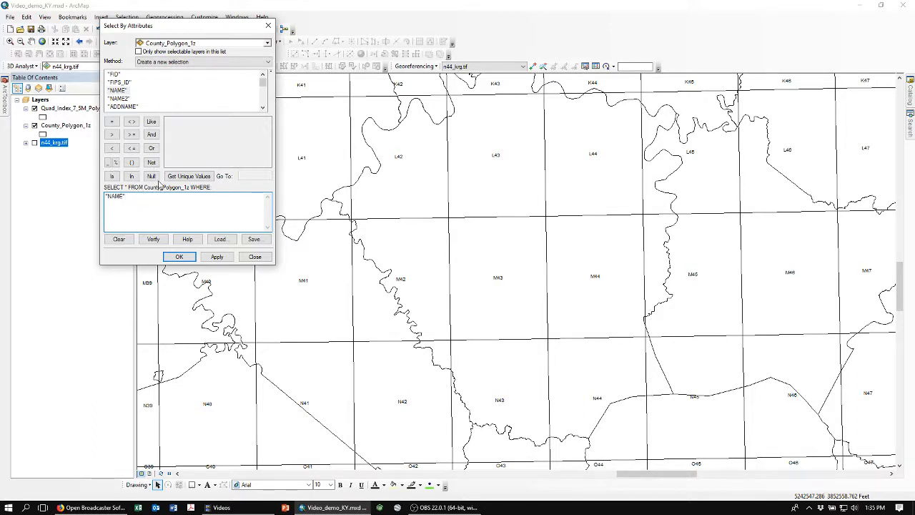
{"action": "left_click", "coordinate": [111, 123]}
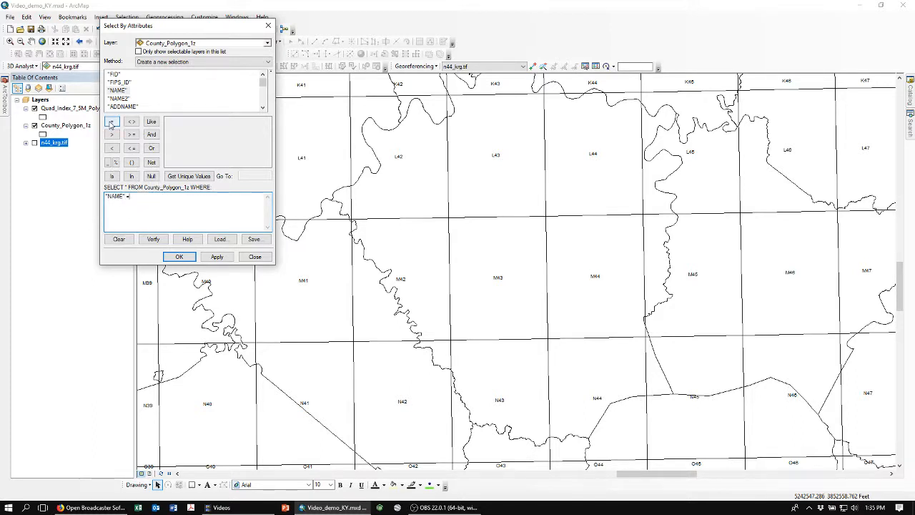
{"action": "left_click", "coordinate": [189, 177]}
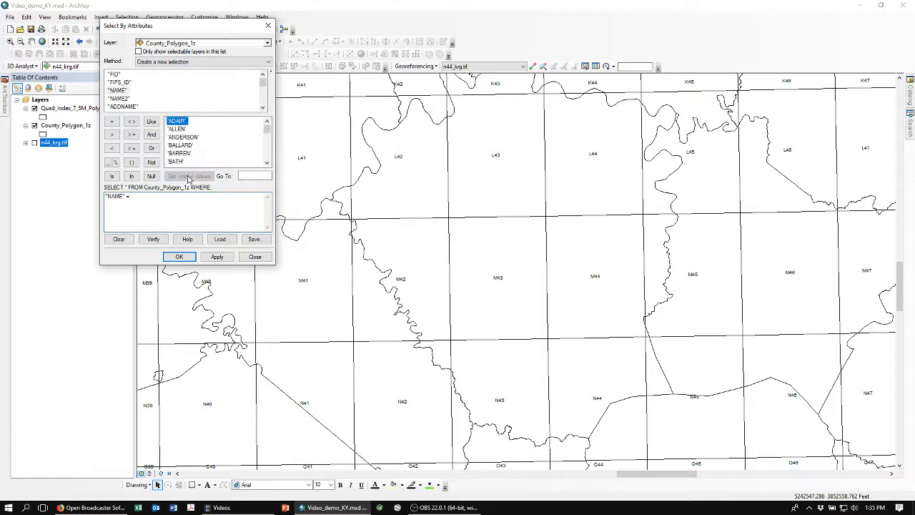
{"action": "scroll", "coordinate": [269, 154], "scroll_direction": "down", "scroll_amount": 4}
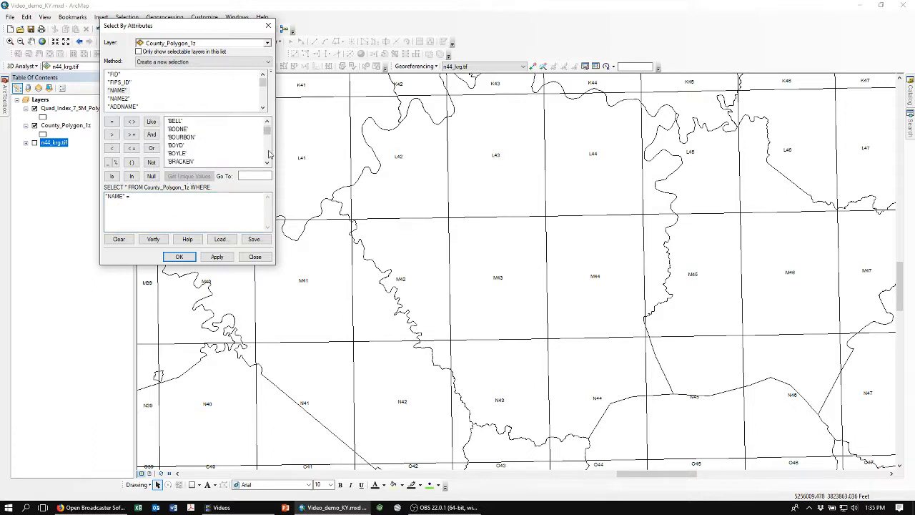
{"action": "scroll", "coordinate": [269, 154], "scroll_direction": "down", "scroll_amount": 14}
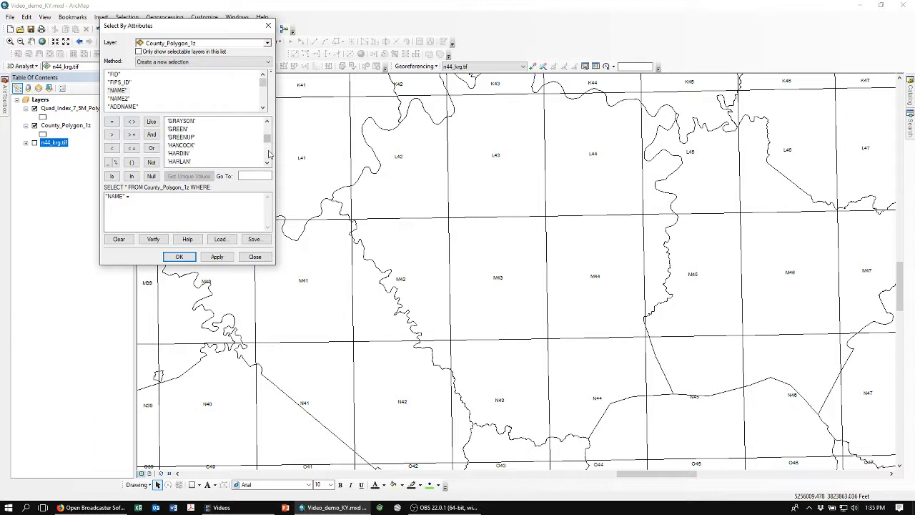
{"action": "scroll", "coordinate": [270, 154], "scroll_direction": "down", "scroll_amount": 6}
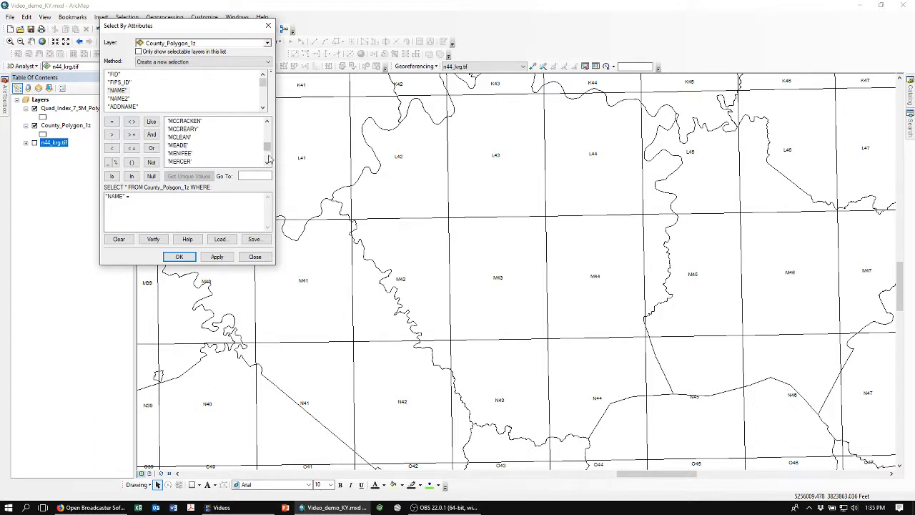
{"action": "left_click", "coordinate": [267, 123]}
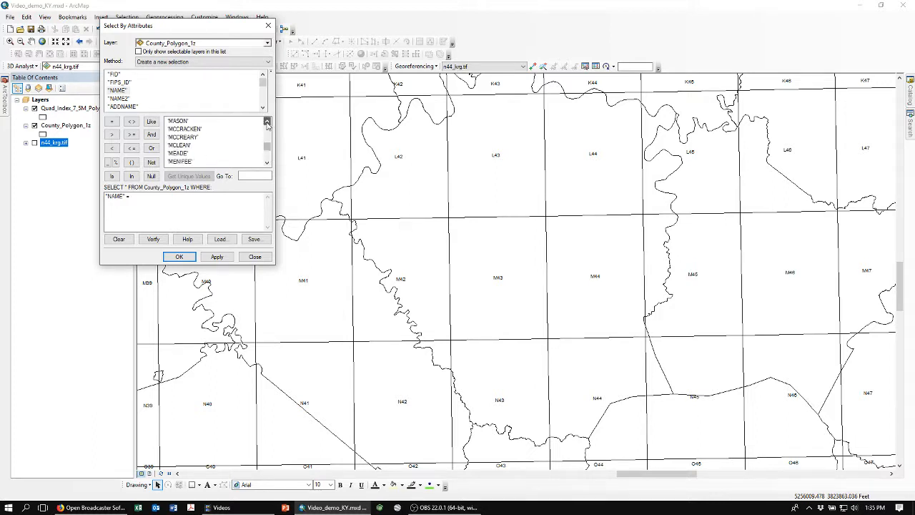
{"action": "left_click", "coordinate": [266, 123]}
{"action": "left_click", "coordinate": [267, 122]}
{"action": "left_click", "coordinate": [266, 122]}
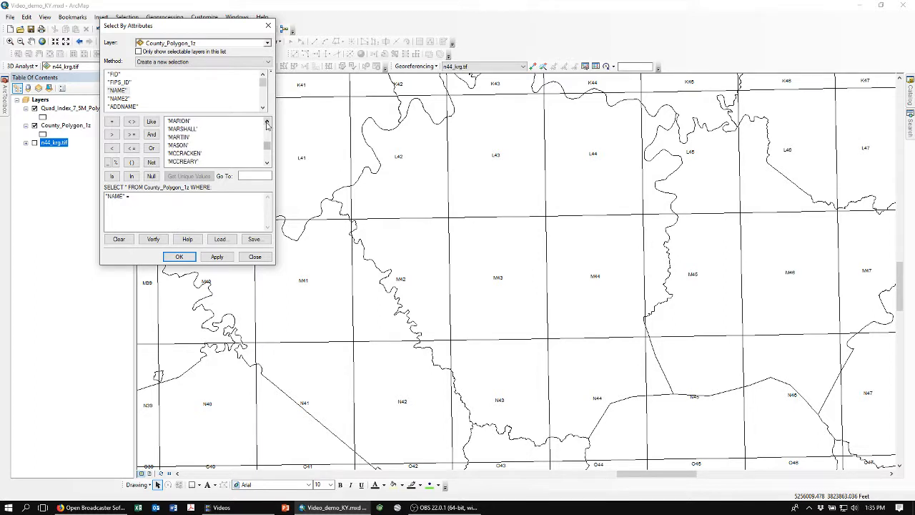
{"action": "left_click", "coordinate": [267, 122]}
{"action": "left_click", "coordinate": [267, 123]}
{"action": "left_click", "coordinate": [267, 122]}
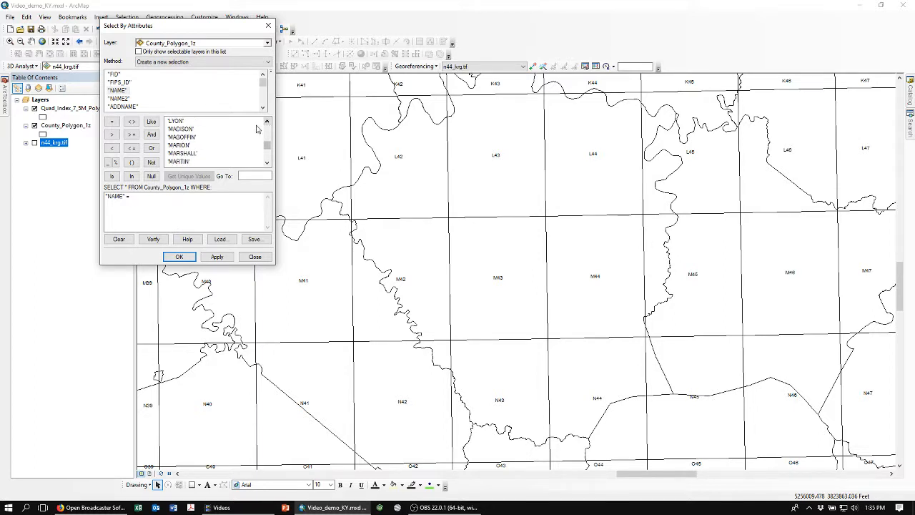
{"action": "double_click", "coordinate": [183, 129]}
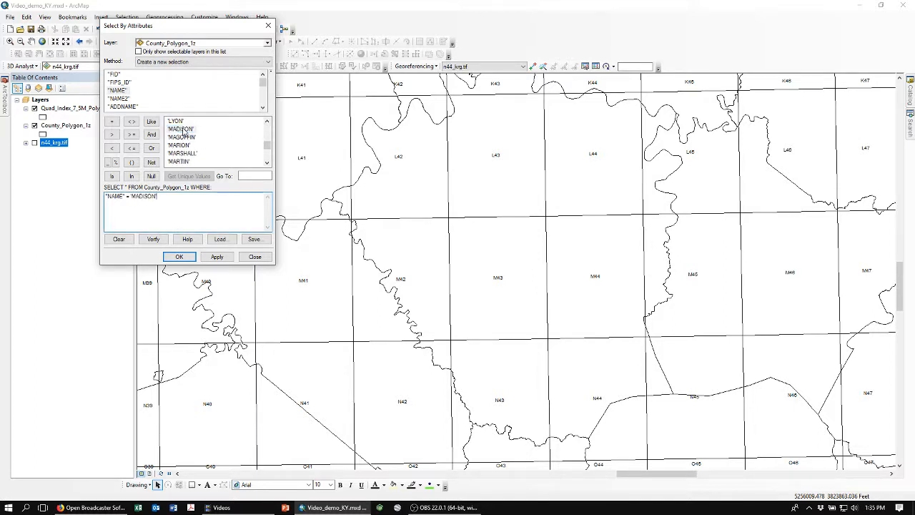
{"action": "left_click", "coordinate": [178, 257]}
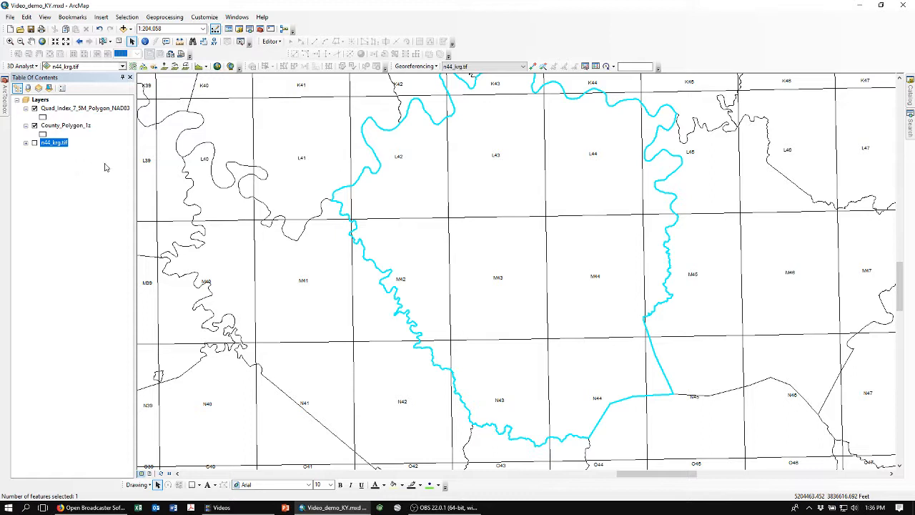
Start exporting the selected features of County_Polygon_1z and browse to the KYCounties folder for the output.
{"action": "right_click", "coordinate": [57, 127]}
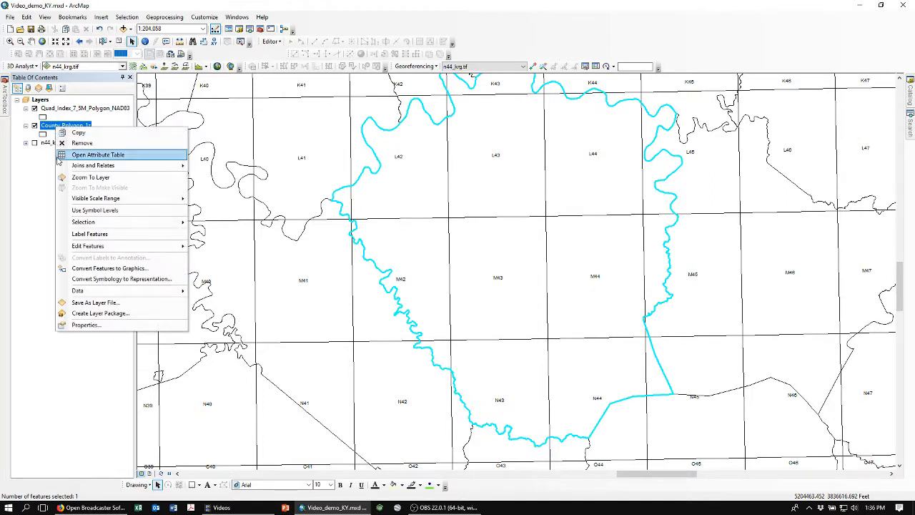
{"action": "mouse_move", "coordinate": [82, 296]}
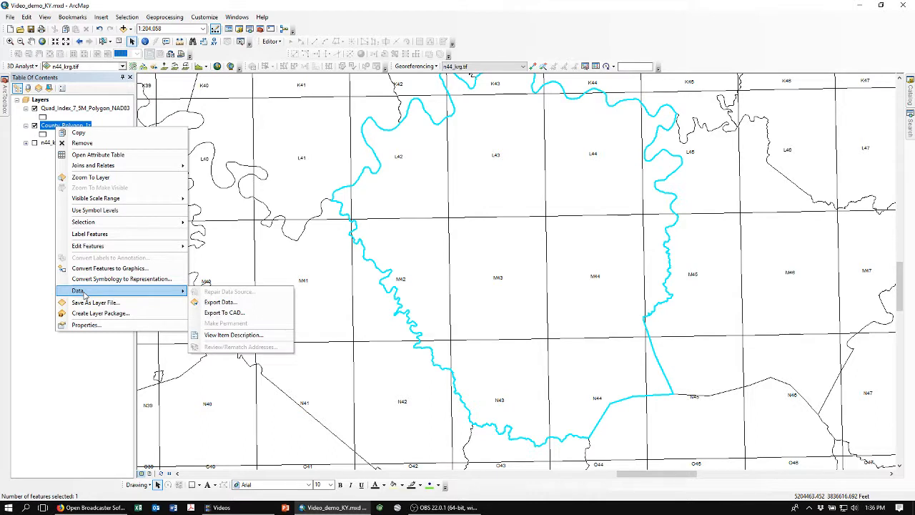
{"action": "left_click", "coordinate": [222, 302]}
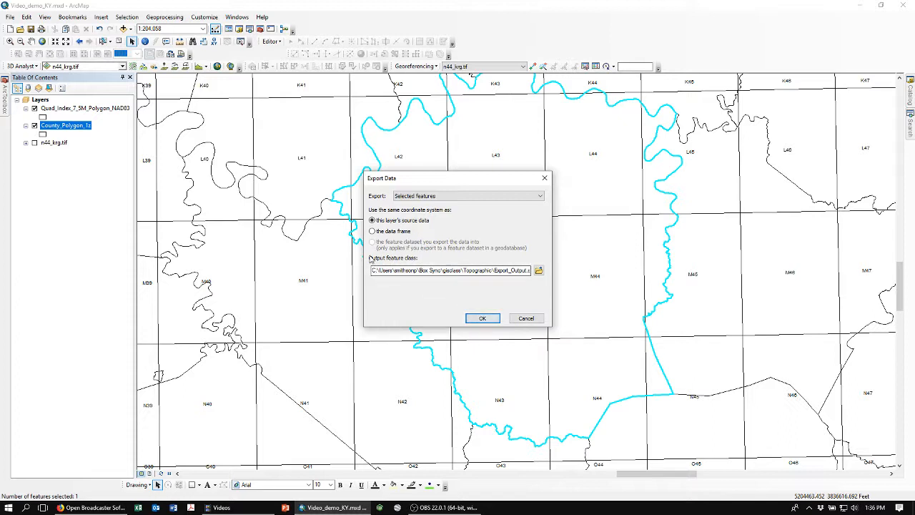
{"action": "left_click", "coordinate": [464, 272]}
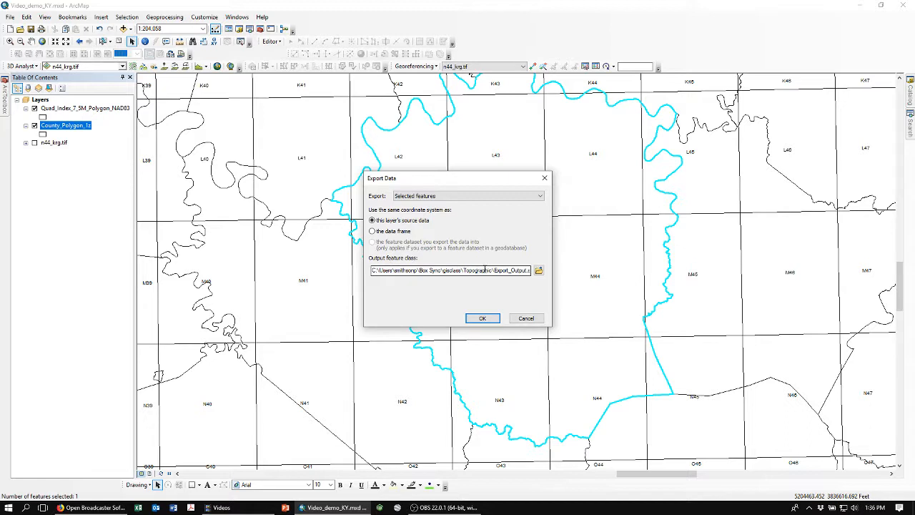
{"action": "left_click", "coordinate": [539, 271]}
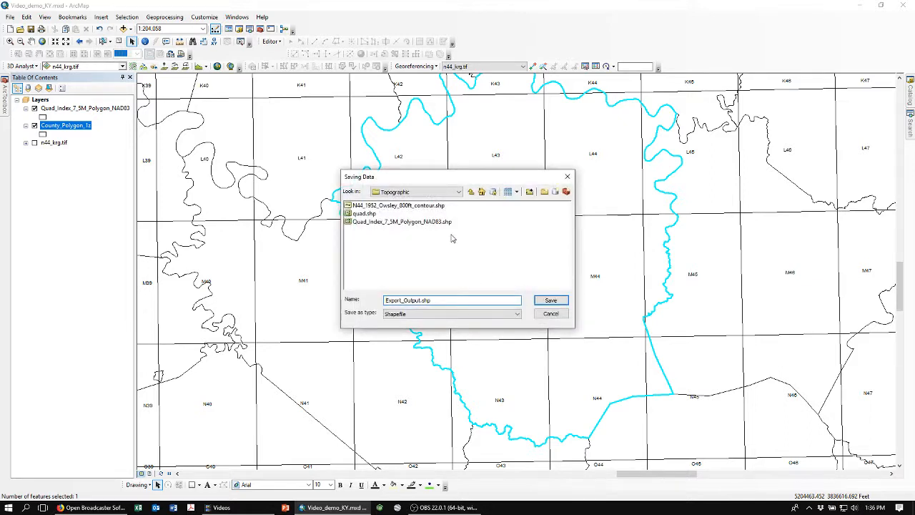
{"action": "left_click", "coordinate": [472, 193]}
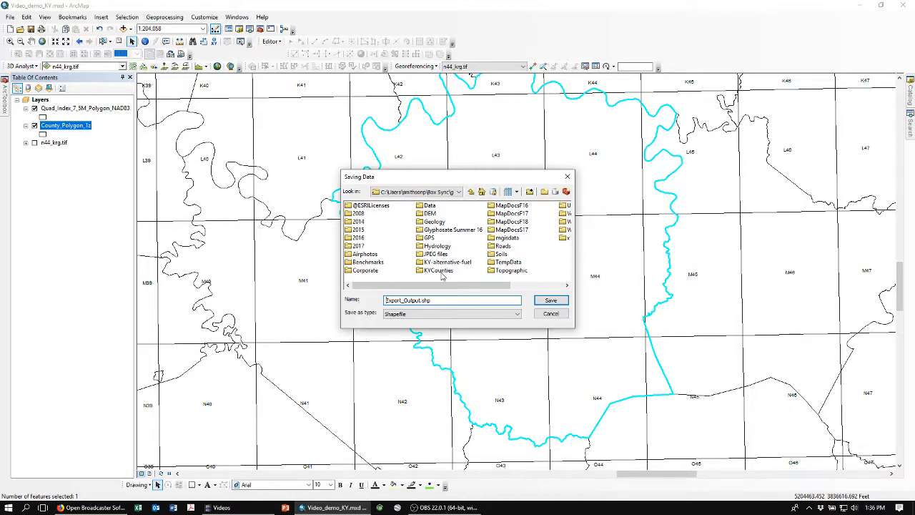
{"action": "double_click", "coordinate": [431, 272]}
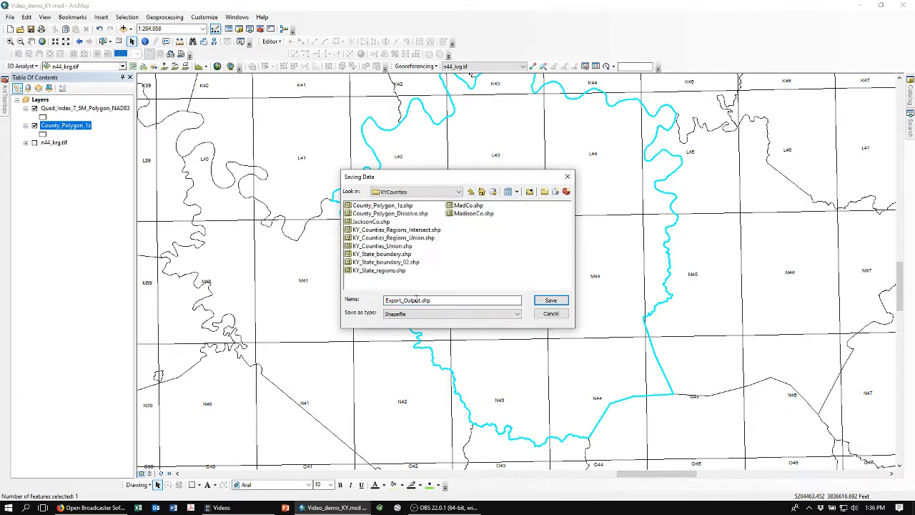
Name the output Madison.shp, export it and add it to the map, and clear the selection.
{"action": "left_click", "coordinate": [389, 300]}
{"action": "key", "text": "Delete"}
{"action": "key", "text": "Delete"}
{"action": "key", "text": "Delete"}
{"action": "key", "text": "Delete"}
{"action": "key", "text": "Delete"}
{"action": "key", "text": "Delete"}
{"action": "key", "text": "Delete"}
{"action": "key", "text": "Delete"}
{"action": "key", "text": "Delete"}
{"action": "key", "text": "Delete"}
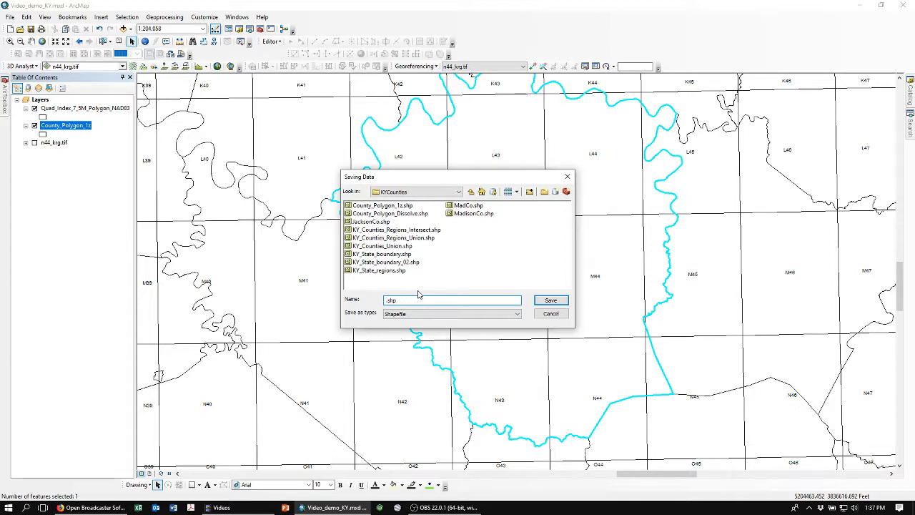
{"action": "type", "text": "Madison"}
{"action": "left_click", "coordinate": [551, 301]}
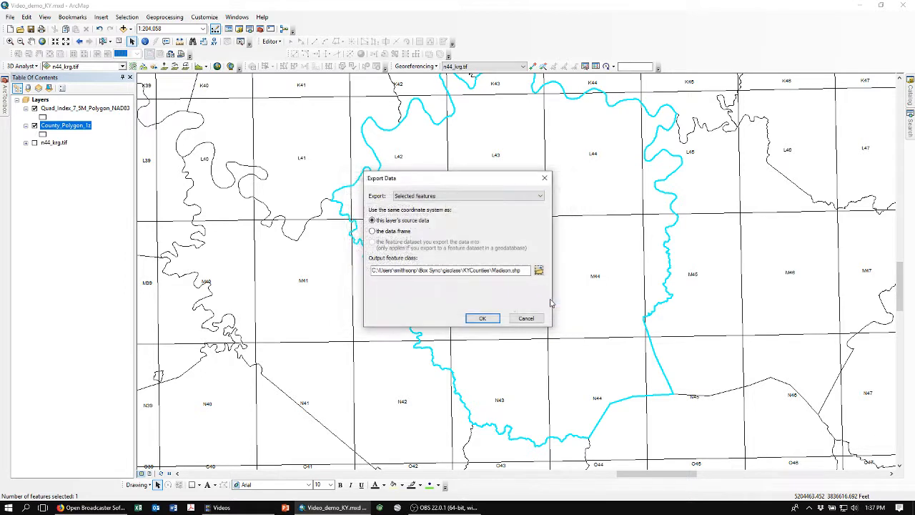
{"action": "left_click", "coordinate": [481, 319]}
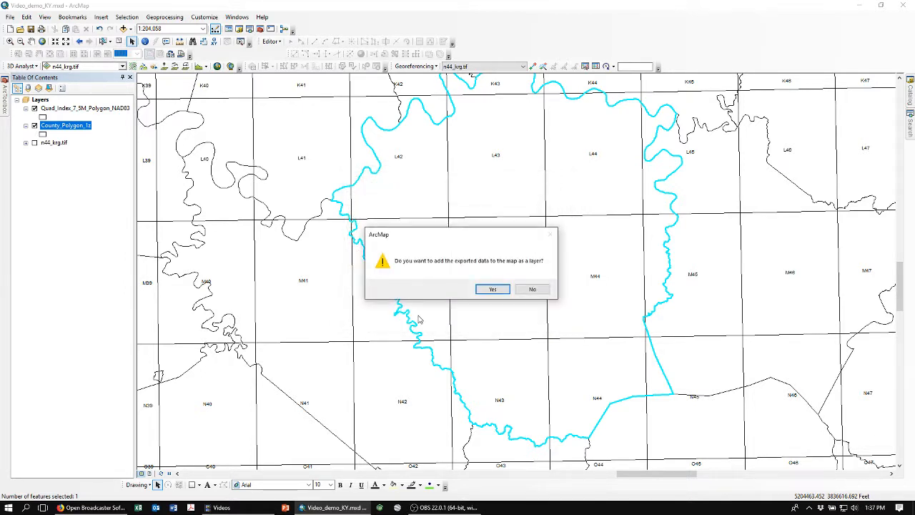
{"action": "left_click", "coordinate": [492, 289]}
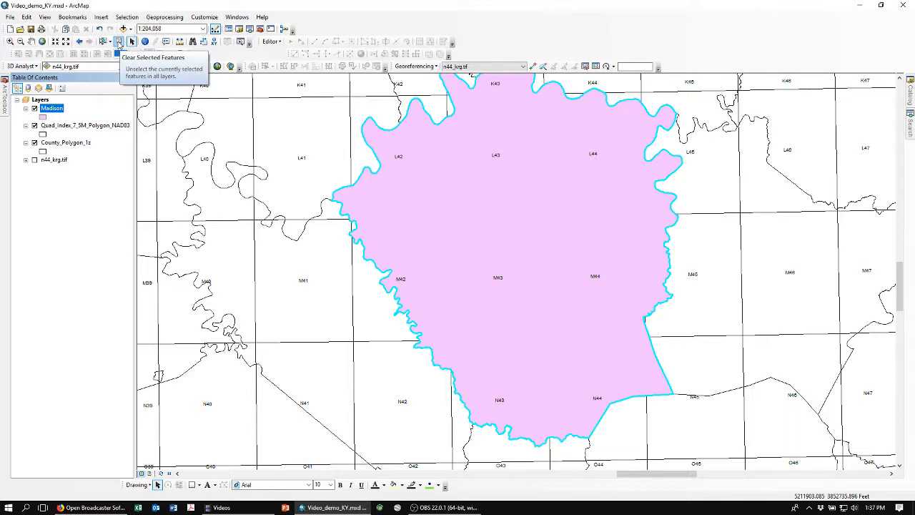
{"action": "left_click", "coordinate": [120, 43]}
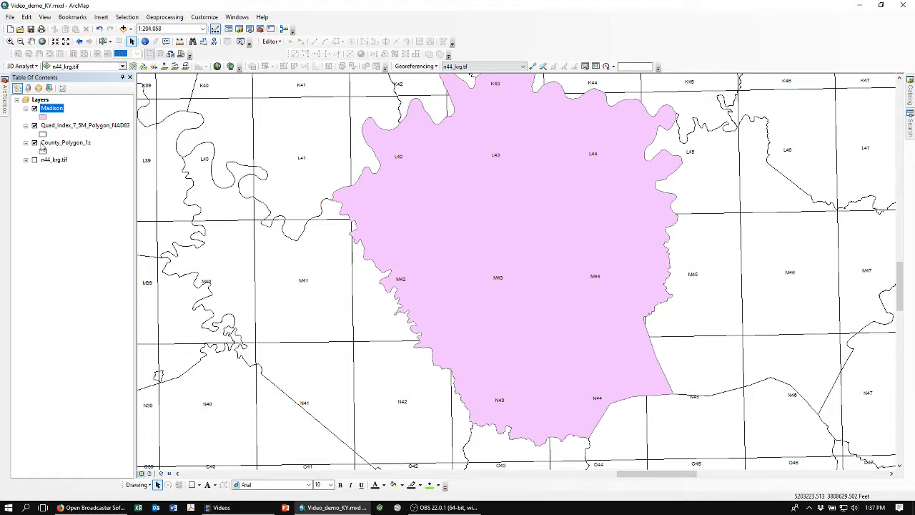
Hide the quad index and county polygon layers and go to the Madison Co. bookmark.
{"action": "left_click", "coordinate": [35, 126]}
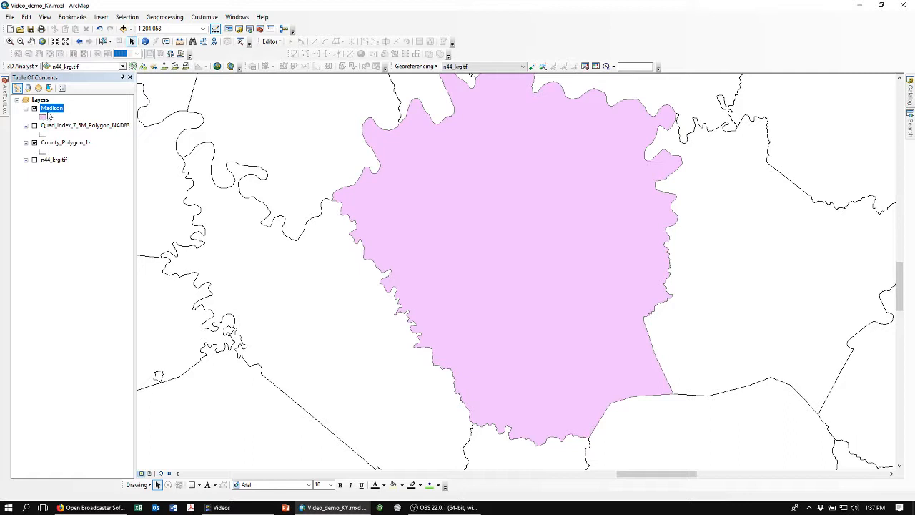
{"action": "left_click", "coordinate": [72, 16]}
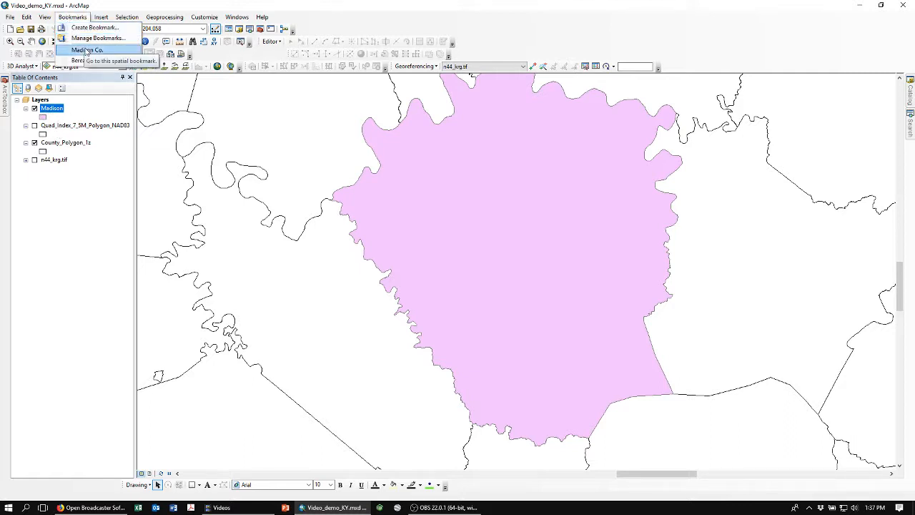
{"action": "left_click", "coordinate": [87, 50]}
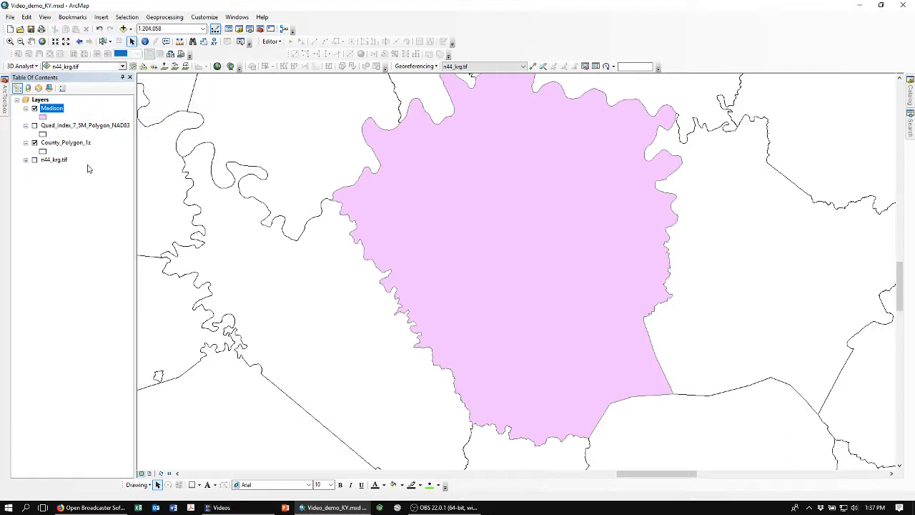
{"action": "left_click", "coordinate": [35, 143]}
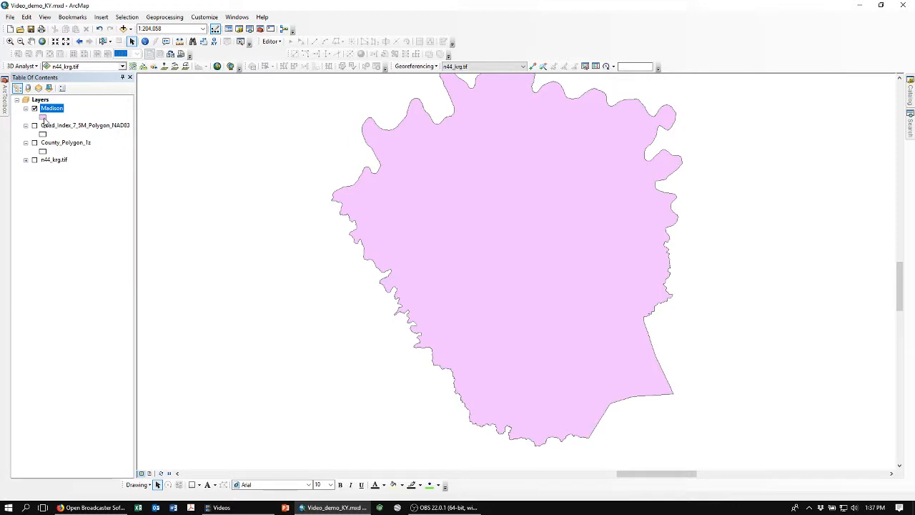
Set the Madison layer's fill symbol to Hollow.
{"action": "left_click", "coordinate": [44, 118]}
{"action": "double_click", "coordinate": [68, 174]}
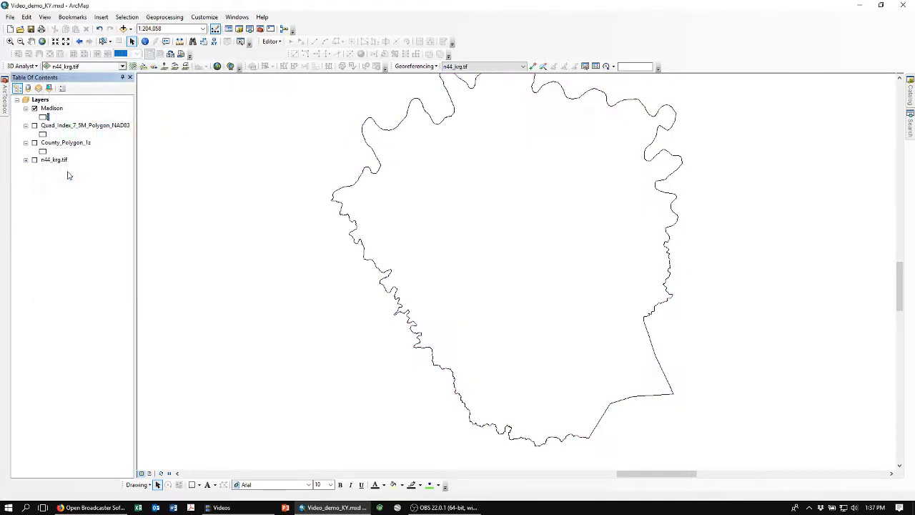
Turn on feature labels for the Madison layer.
{"action": "right_click", "coordinate": [50, 108]}
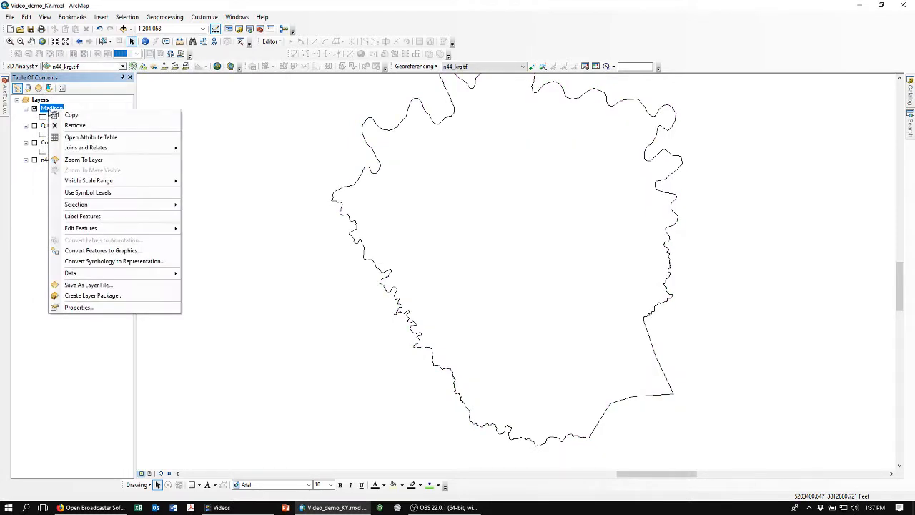
{"action": "left_click", "coordinate": [76, 218]}
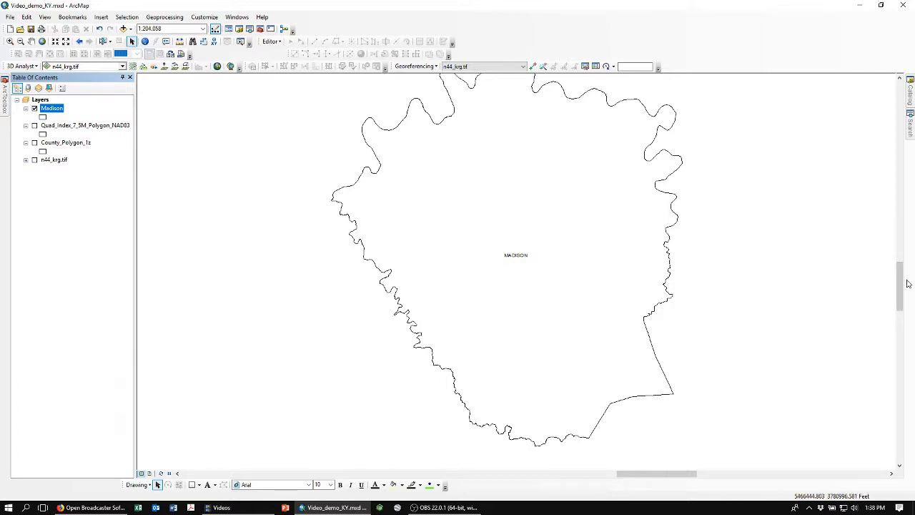
{"action": "mouse_move", "coordinate": [902, 279]}
{"action": "left_mouse_down"}
{"action": "mouse_move", "coordinate": [903, 288]}
{"action": "mouse_move", "coordinate": [901, 260]}
{"action": "mouse_move", "coordinate": [900, 276]}
{"action": "left_mouse_up"}
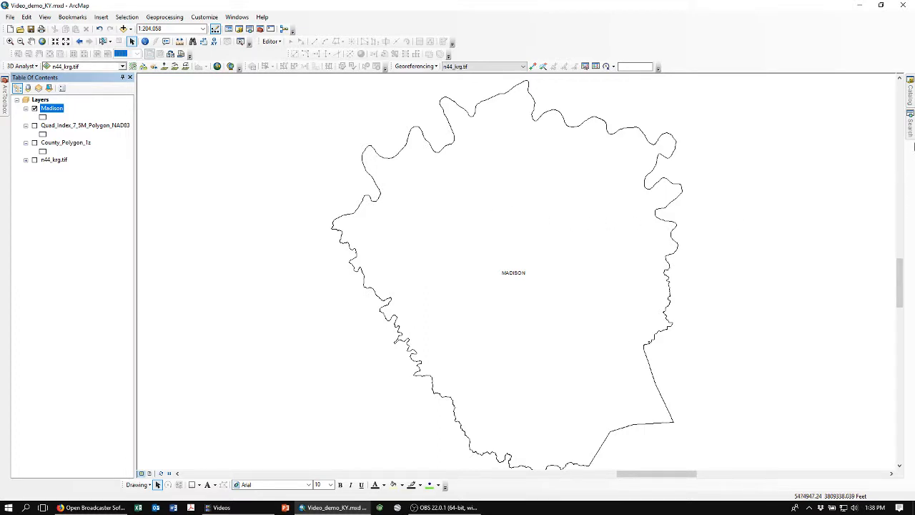
Add staterds.shp from the Roads folder in the Catalog to the map.
{"action": "left_click", "coordinate": [910, 95]}
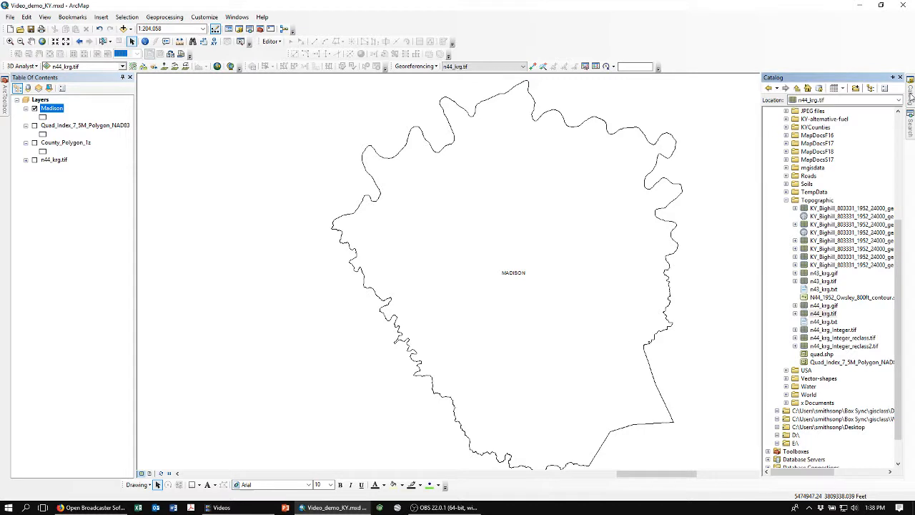
{"action": "left_click", "coordinate": [786, 201]}
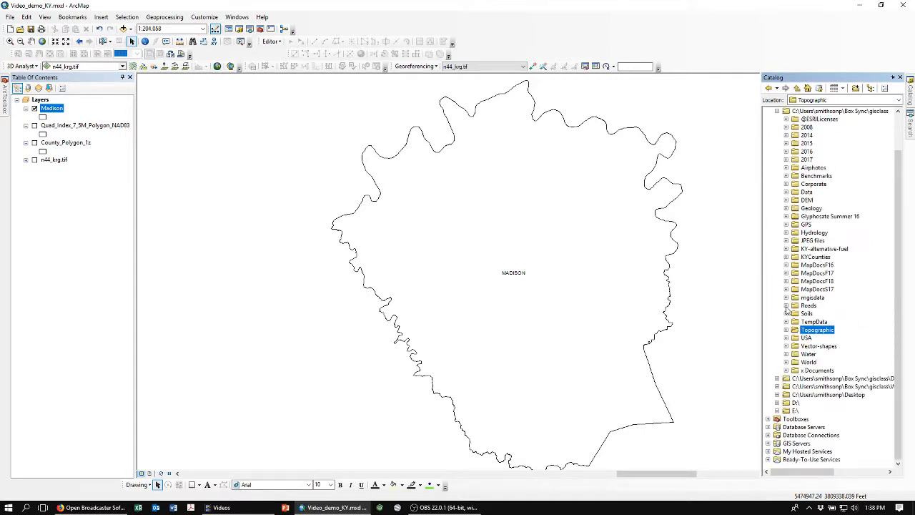
{"action": "left_click", "coordinate": [787, 306]}
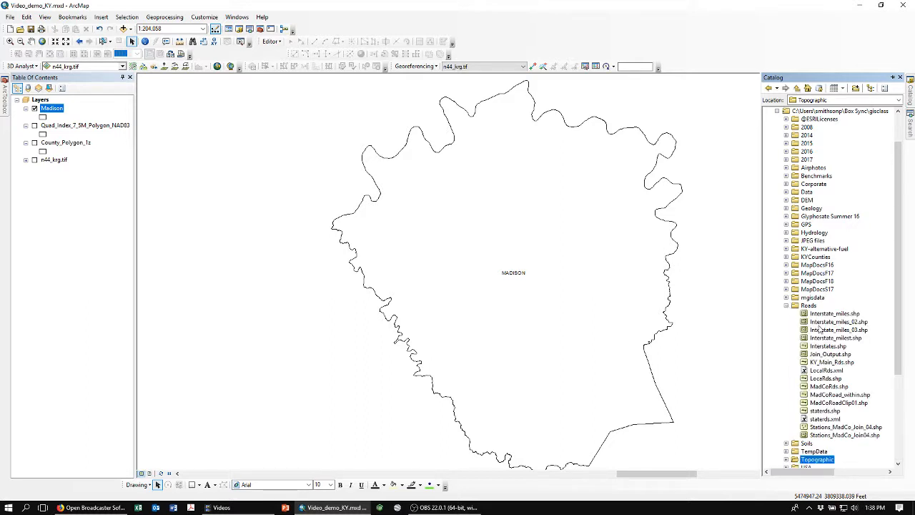
{"action": "left_click", "coordinate": [815, 413]}
{"action": "left_click_drag", "start_coordinate": [816, 413], "coordinate": [536, 370]}
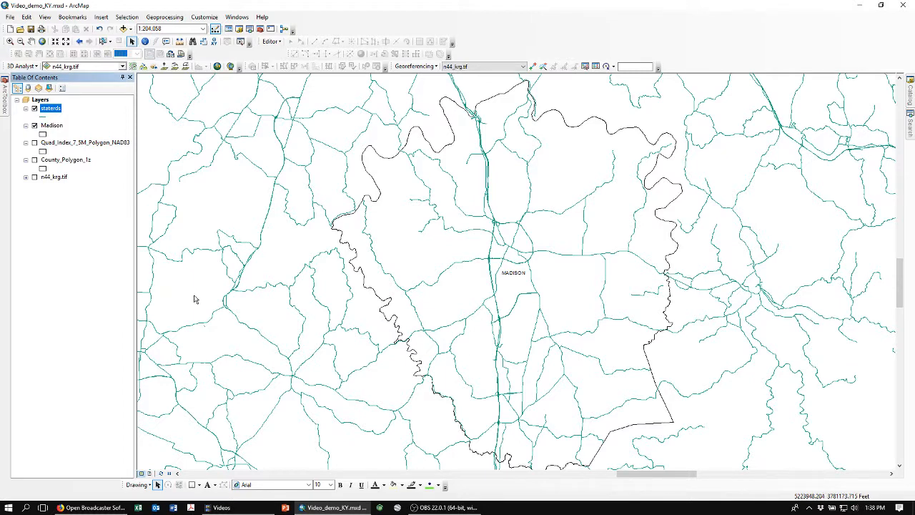
Set the staterds line symbol to Arterial Street.
{"action": "left_click", "coordinate": [43, 118]}
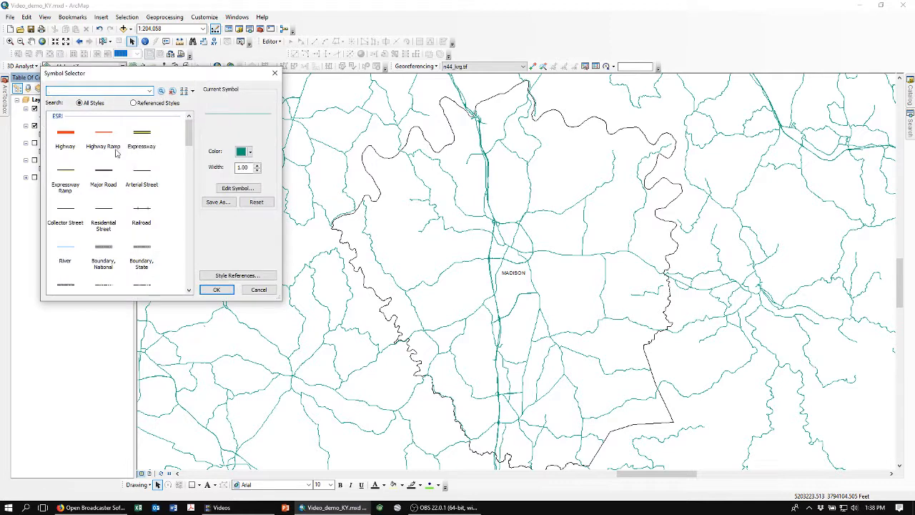
{"action": "left_click", "coordinate": [143, 174]}
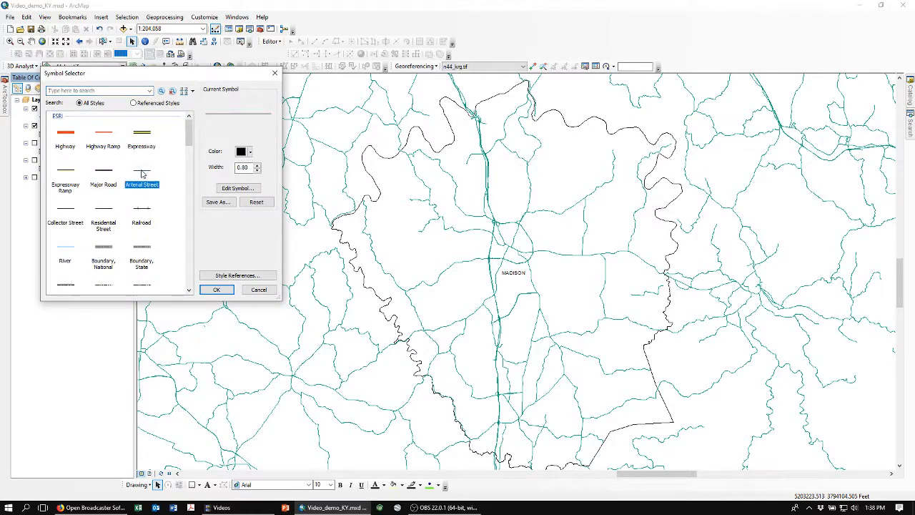
{"action": "left_click", "coordinate": [215, 290]}
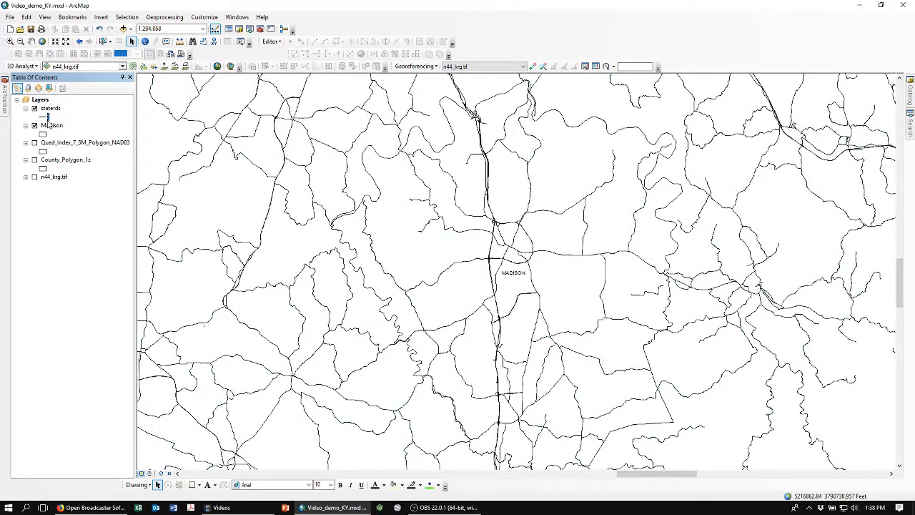
Give the Madison polygon a blue outline color and increase its outline width.
{"action": "left_click", "coordinate": [44, 135]}
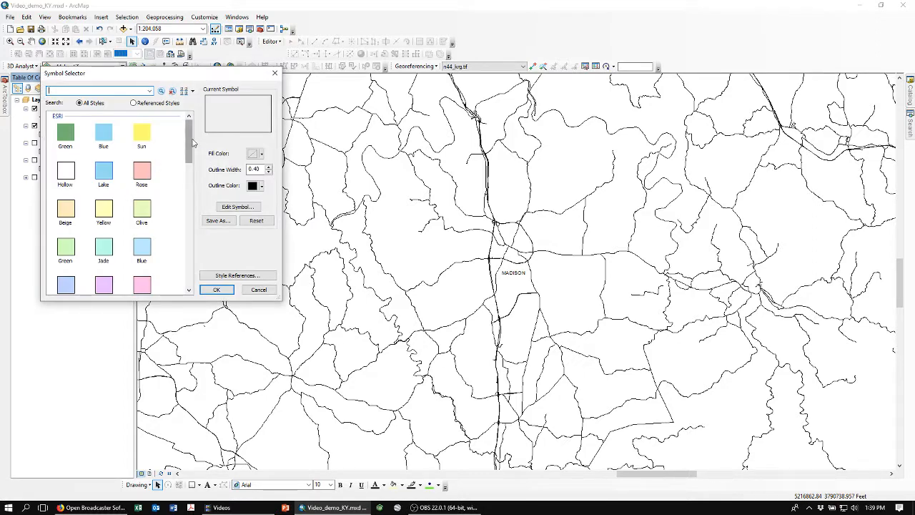
{"action": "mouse_move", "coordinate": [189, 141]}
{"action": "left_mouse_down"}
{"action": "mouse_move", "coordinate": [190, 158]}
{"action": "mouse_move", "coordinate": [191, 140]}
{"action": "left_mouse_up"}
{"action": "left_click", "coordinate": [261, 186]}
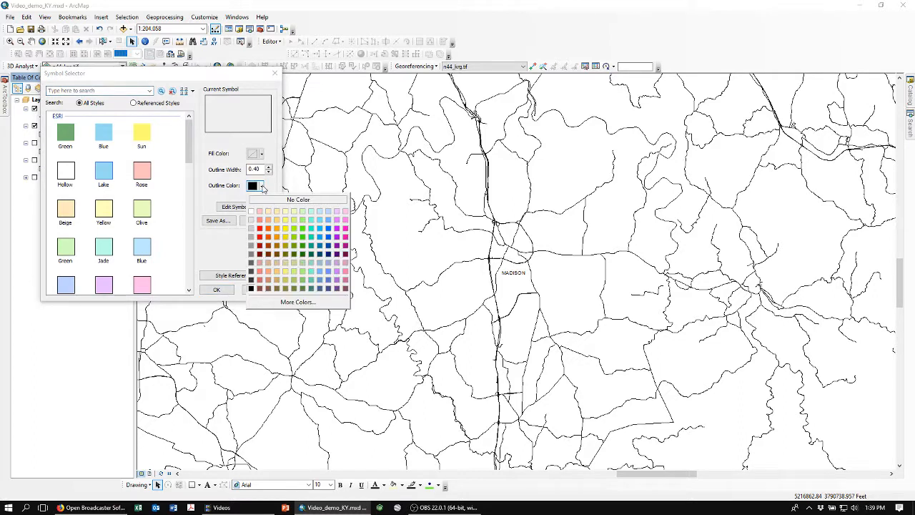
{"action": "left_click", "coordinate": [329, 238]}
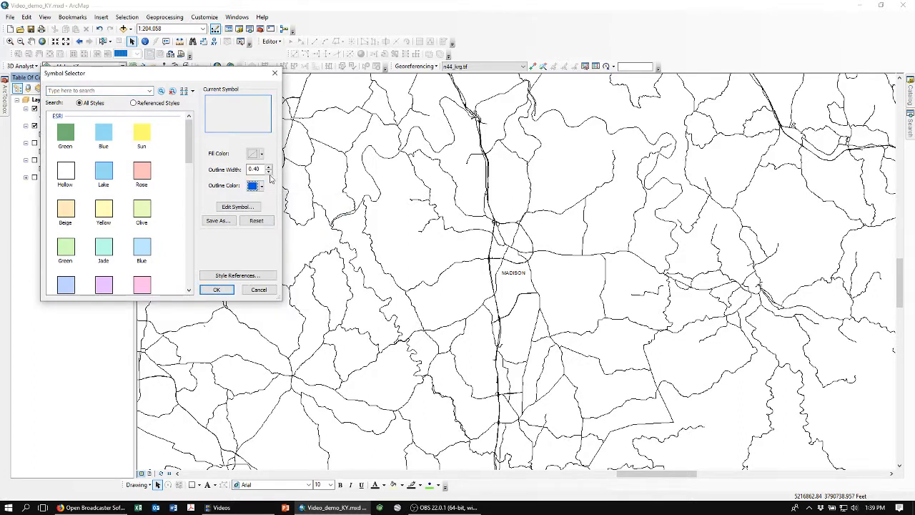
{"action": "left_click", "coordinate": [269, 167]}
{"action": "left_click", "coordinate": [217, 289]}
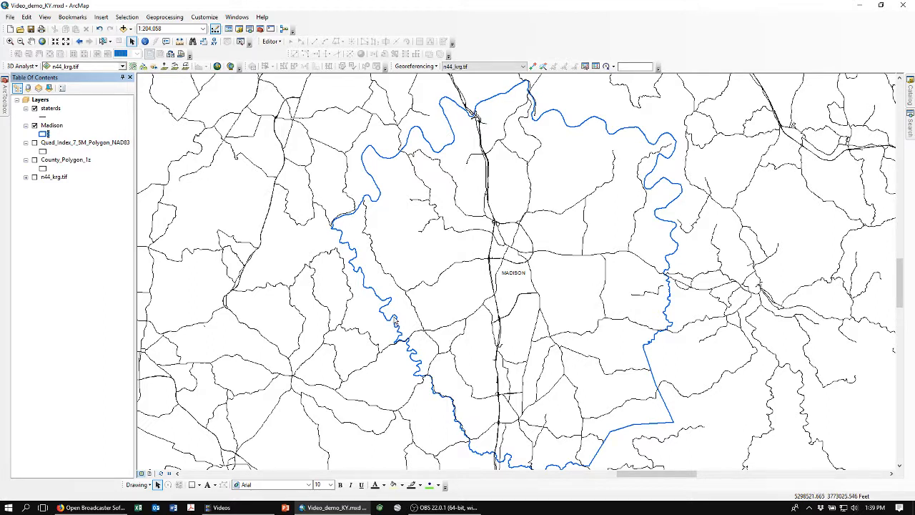
Search the tools for clip.
{"action": "left_click", "coordinate": [124, 18]}
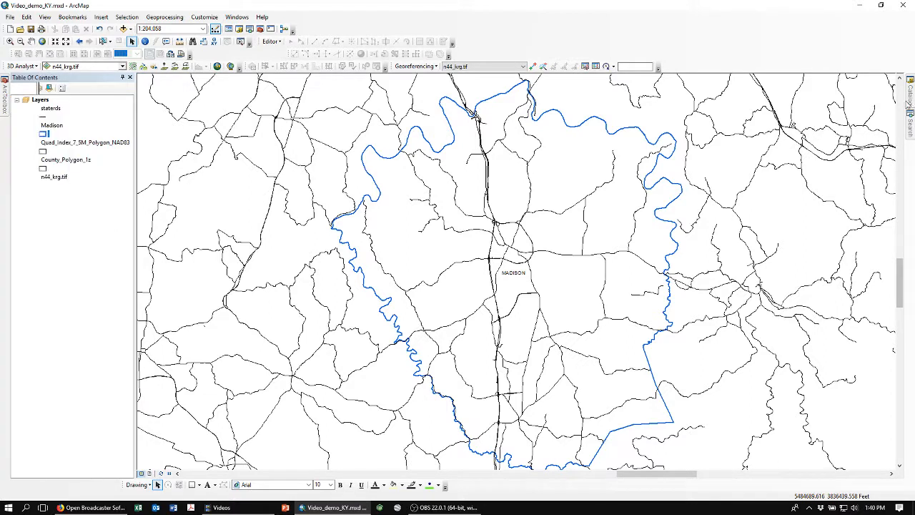
{"action": "mouse_move", "coordinate": [911, 129]}
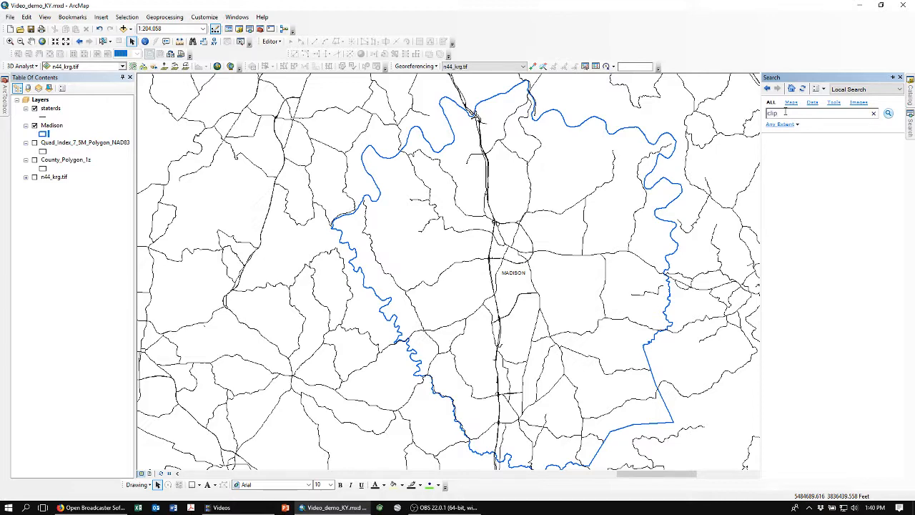
{"action": "key", "text": "Return"}
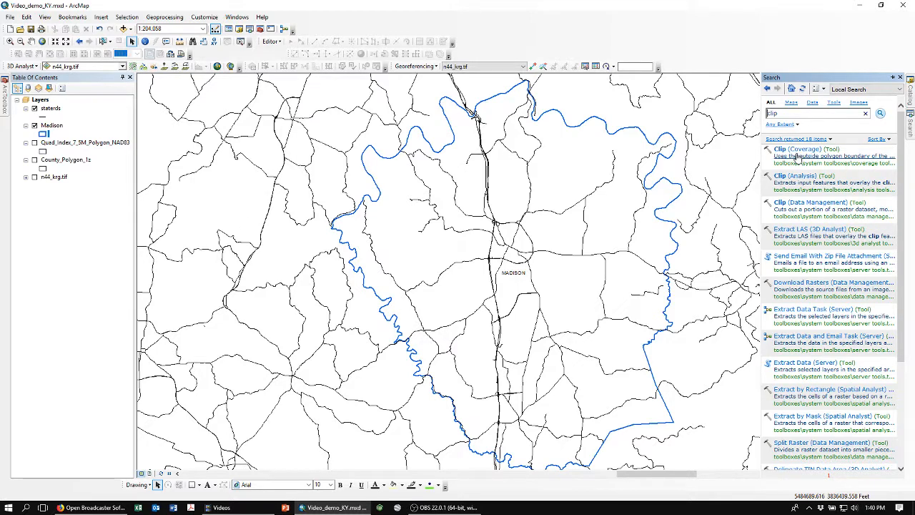
Run the Analysis Tools Clip on staterds with Madison as the clip features, keeping the default output staterds_Clip.
{"action": "mouse_move", "coordinate": [797, 179]}
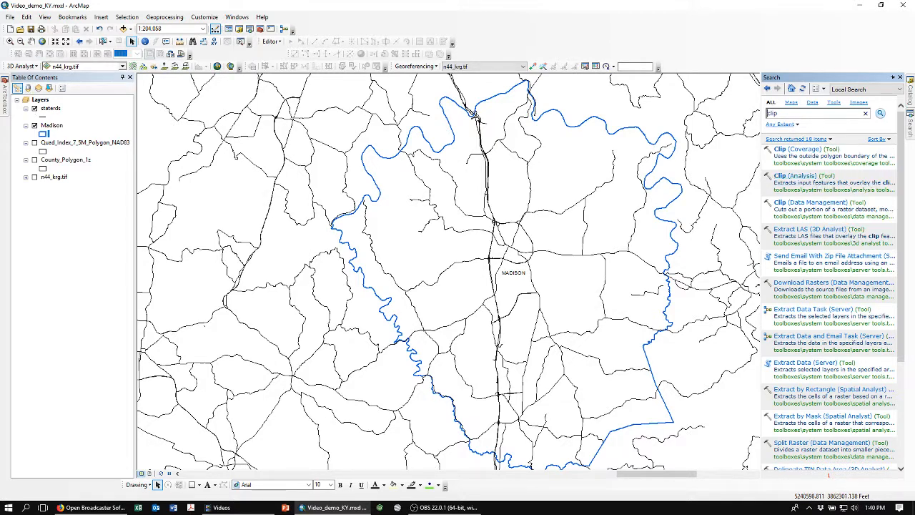
{"action": "left_click", "coordinate": [4, 103]}
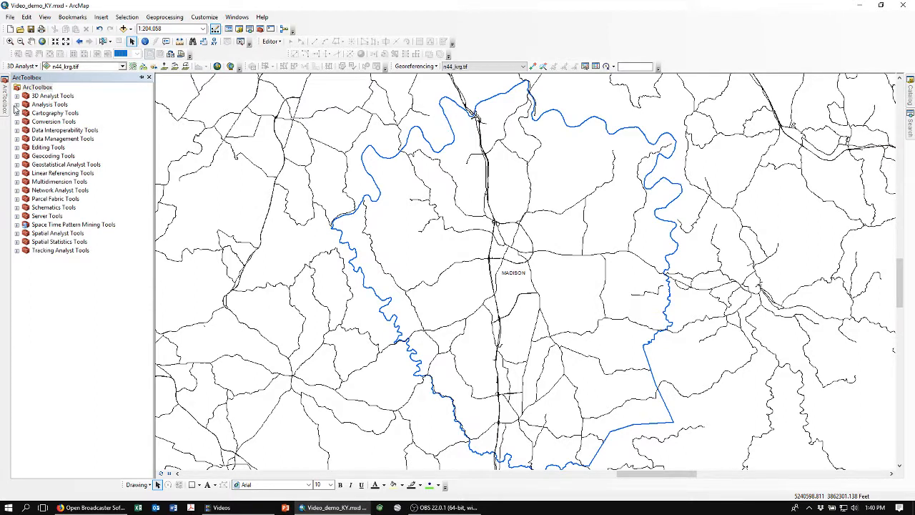
{"action": "left_click", "coordinate": [16, 104]}
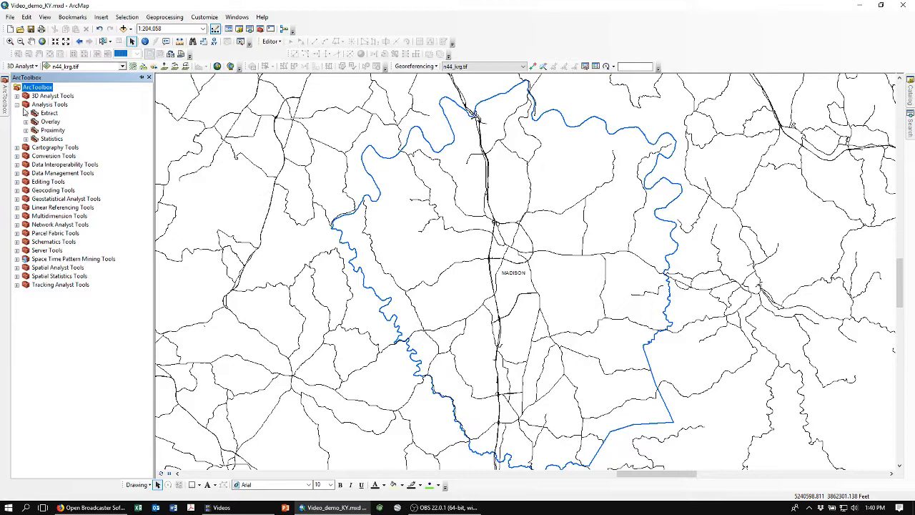
{"action": "left_click", "coordinate": [26, 114]}
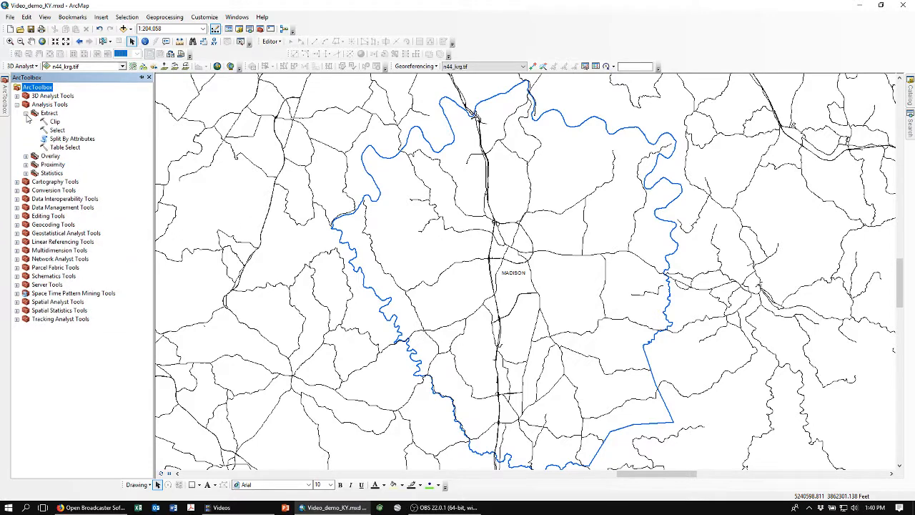
{"action": "double_click", "coordinate": [55, 122]}
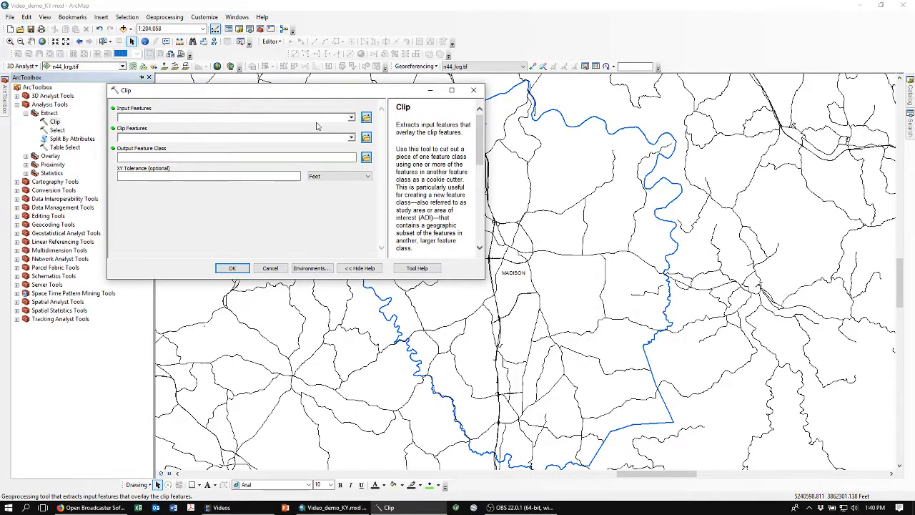
{"action": "left_click", "coordinate": [352, 117]}
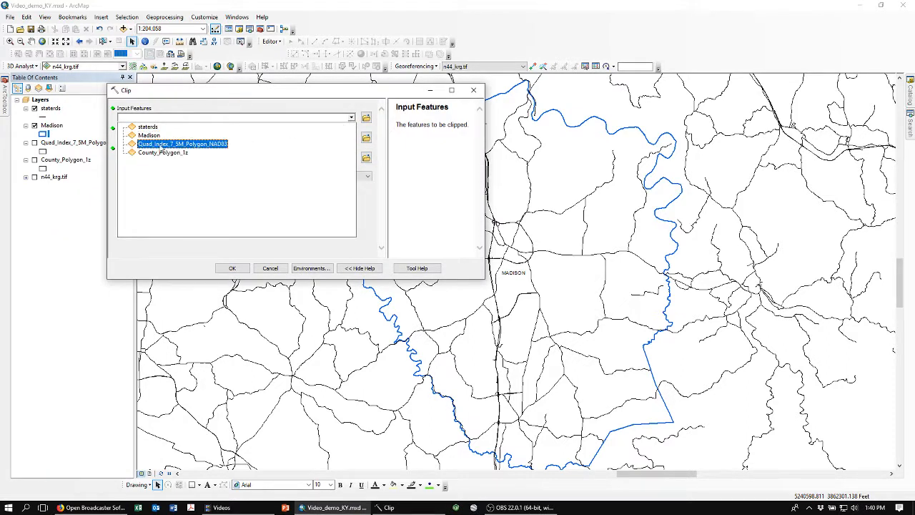
{"action": "left_click", "coordinate": [148, 126]}
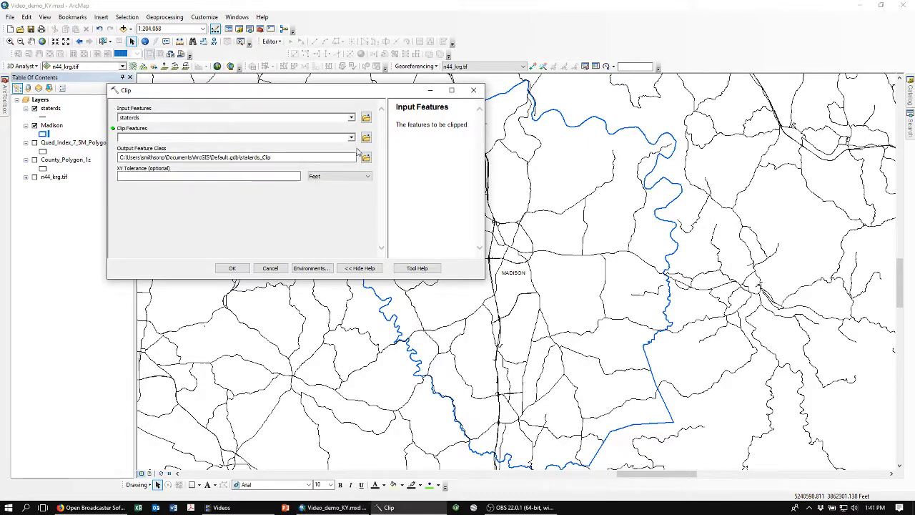
{"action": "left_click", "coordinate": [352, 138]}
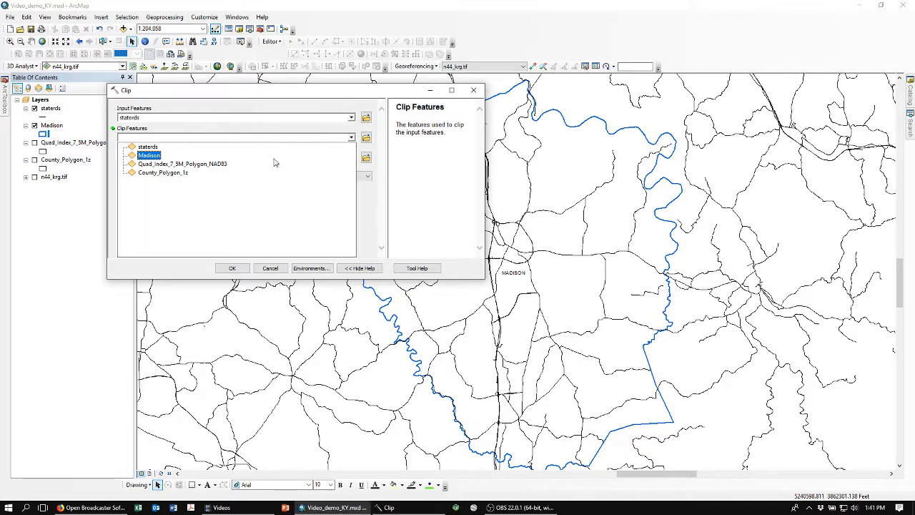
{"action": "left_click", "coordinate": [150, 155]}
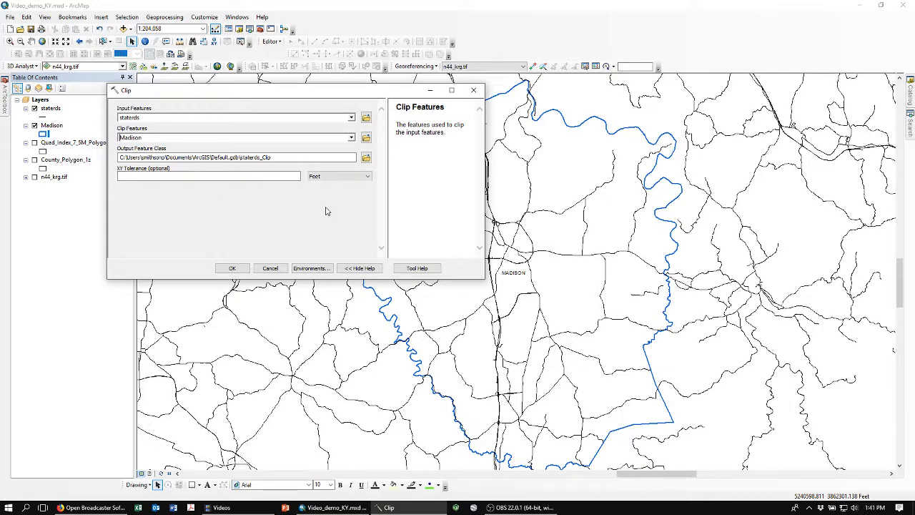
{"action": "left_click", "coordinate": [232, 269]}
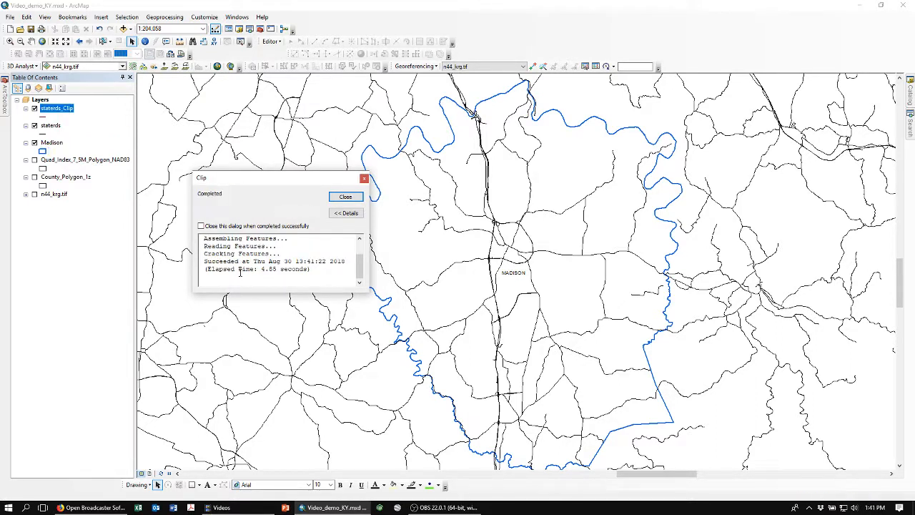
{"action": "left_click", "coordinate": [345, 197]}
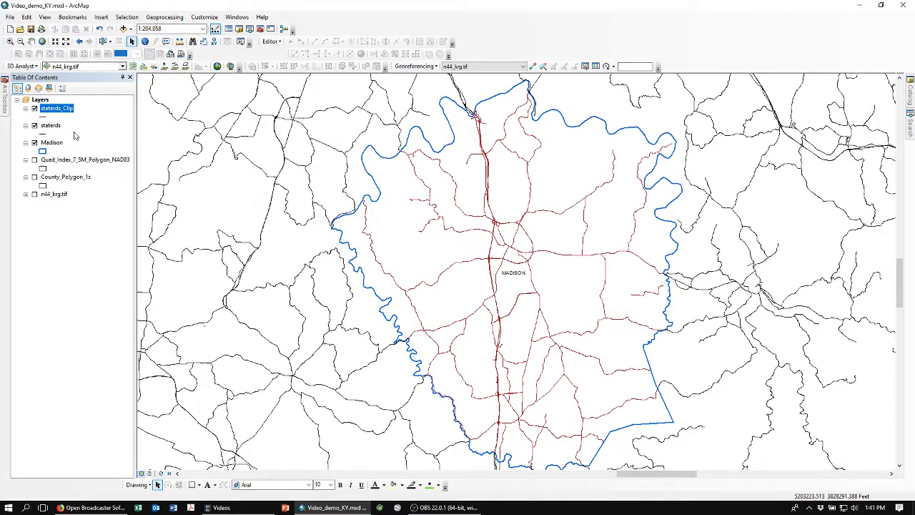
Hide the original staterds layer and minimize the map window.
{"action": "left_click", "coordinate": [34, 126]}
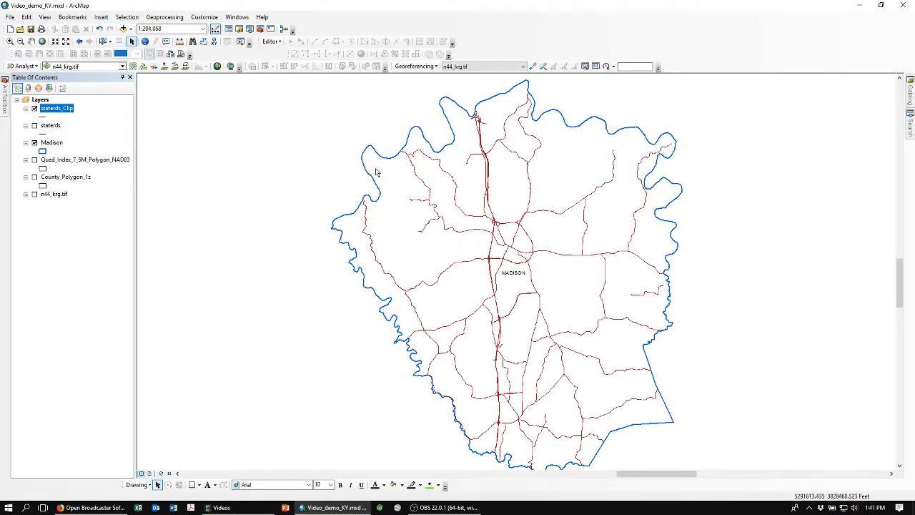
{"action": "left_click", "coordinate": [858, 6]}
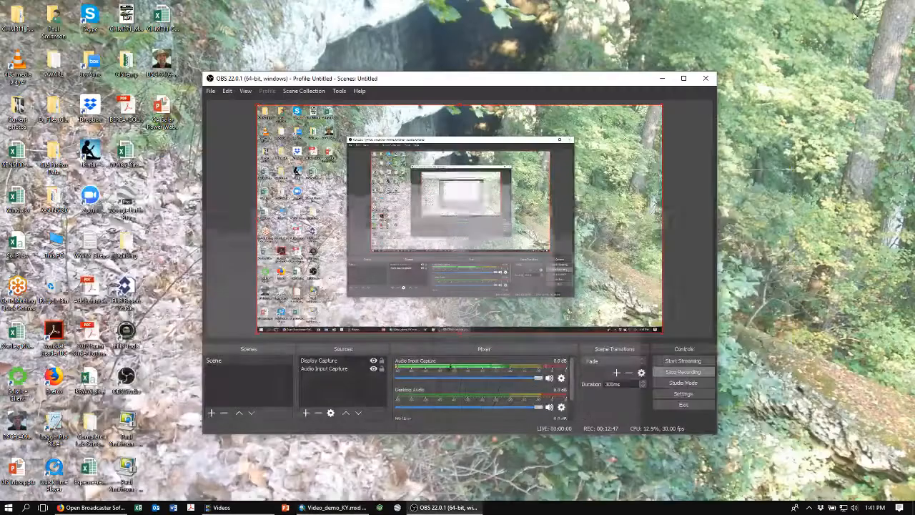